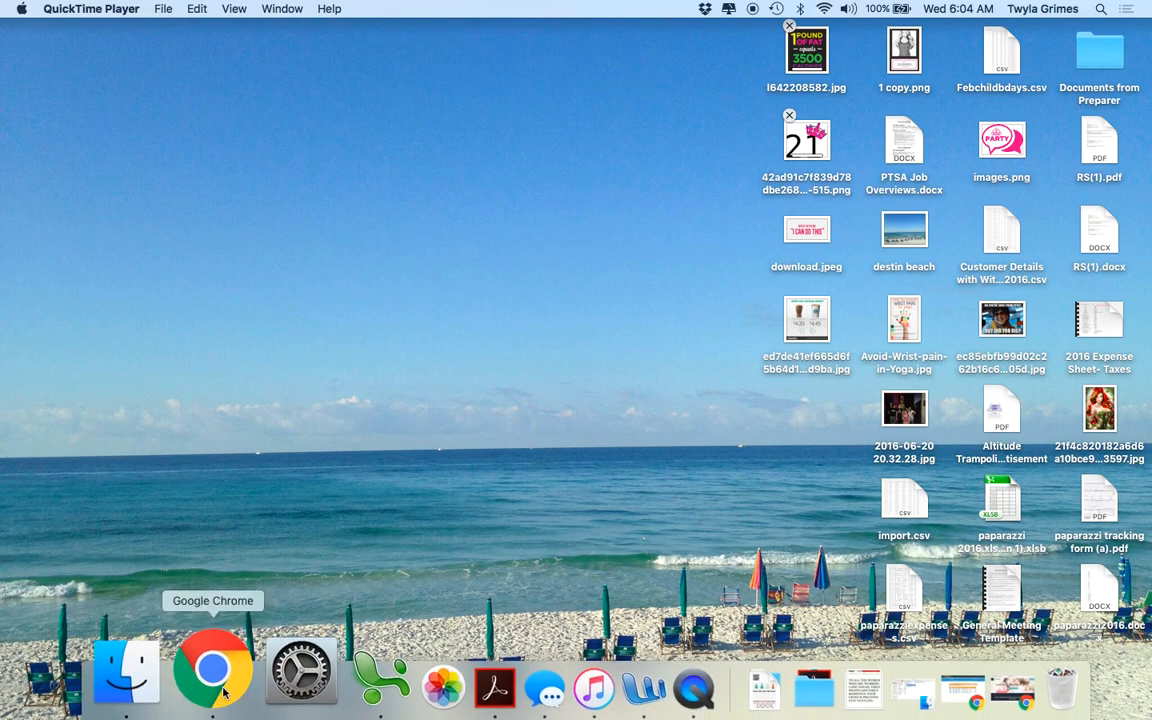
- Switch to Chrome and log in to CinchShare through Facebook by entering the account password
click(224, 690)
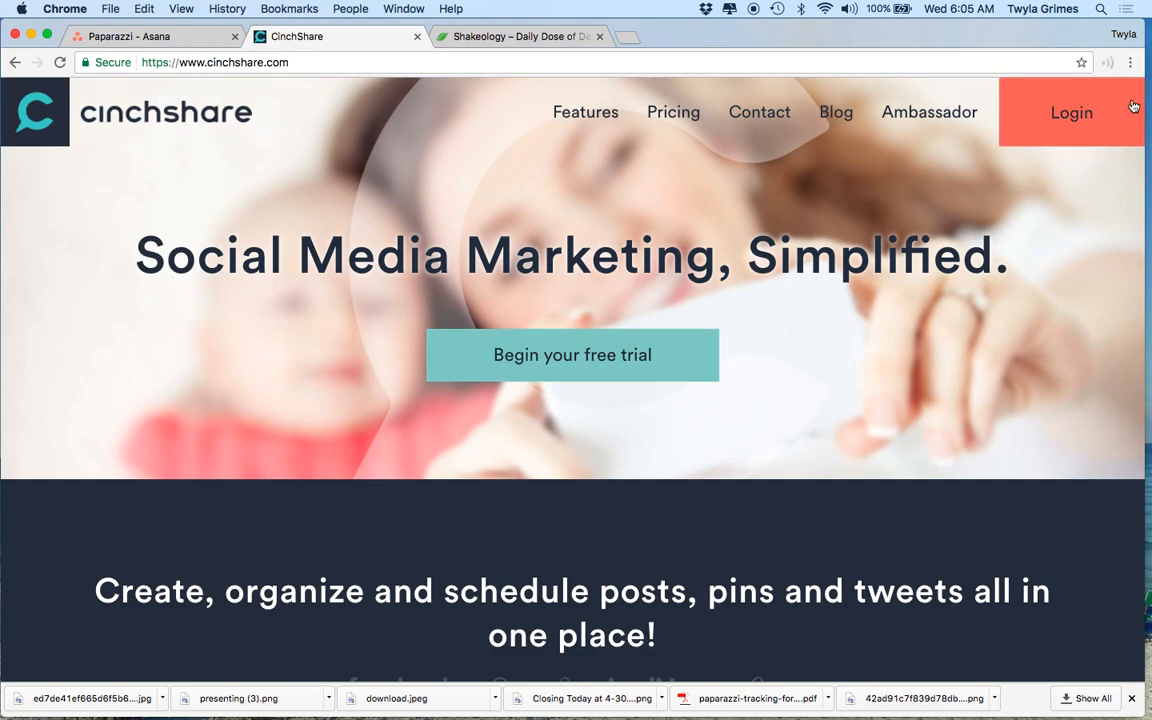
click(1067, 118)
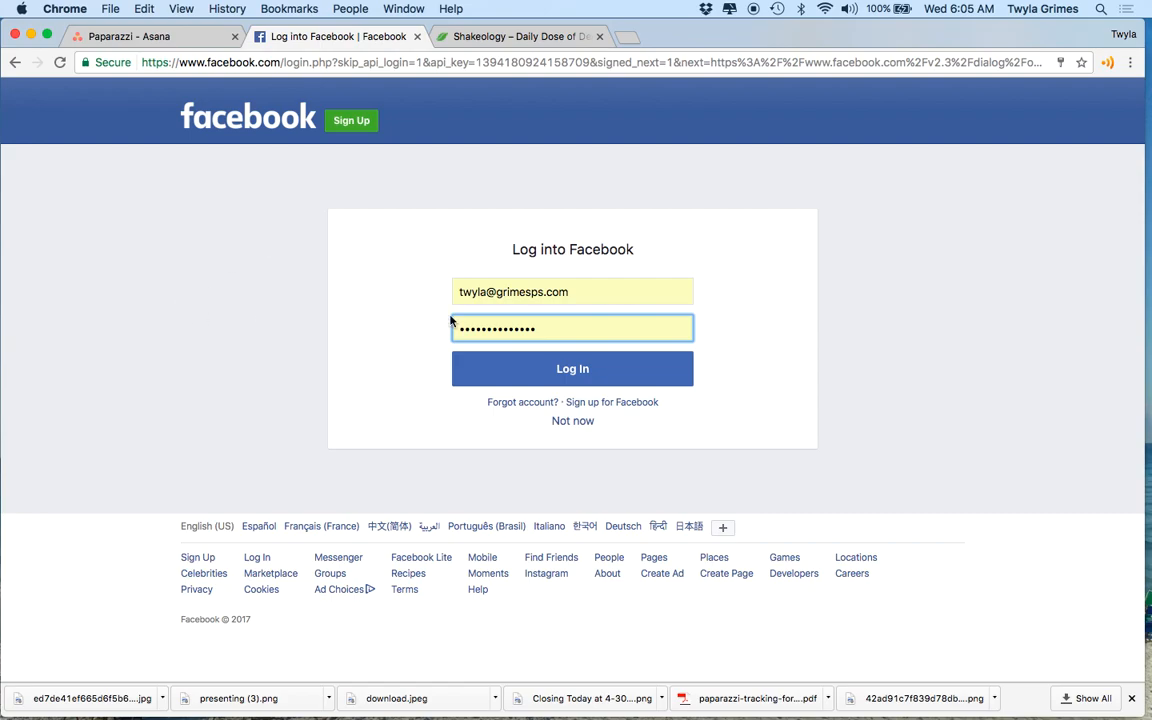
drag(578, 327, 434, 322)
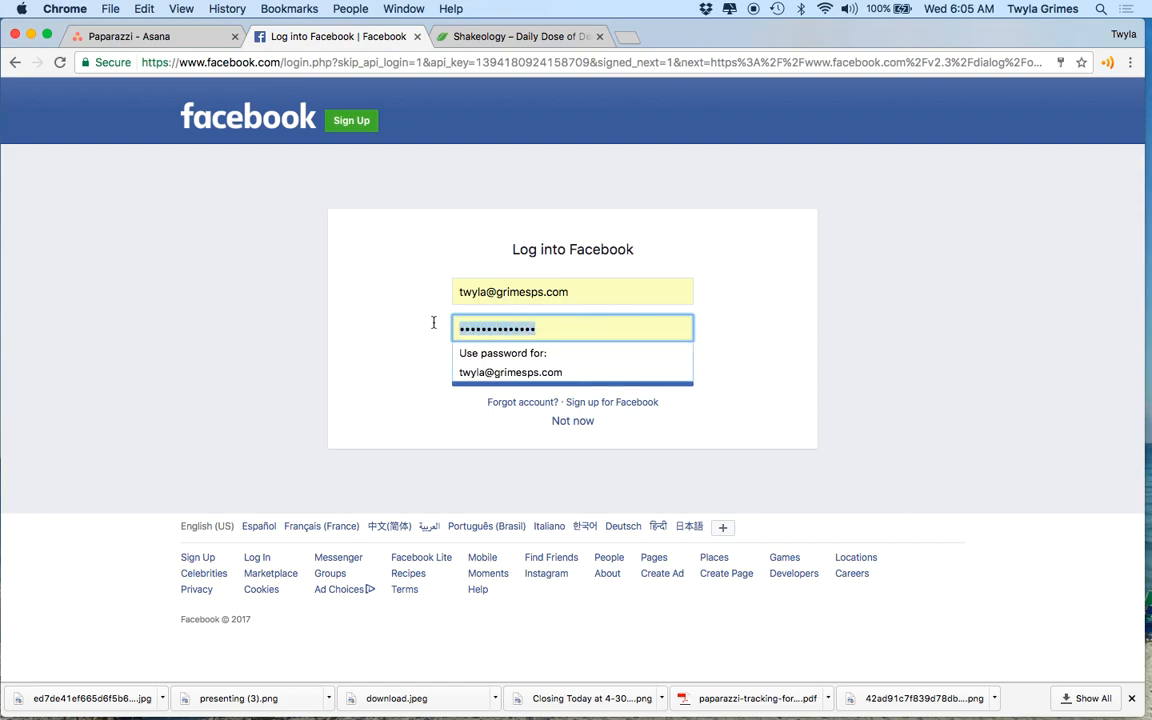
text(•••••••••••••••)
key(Return)
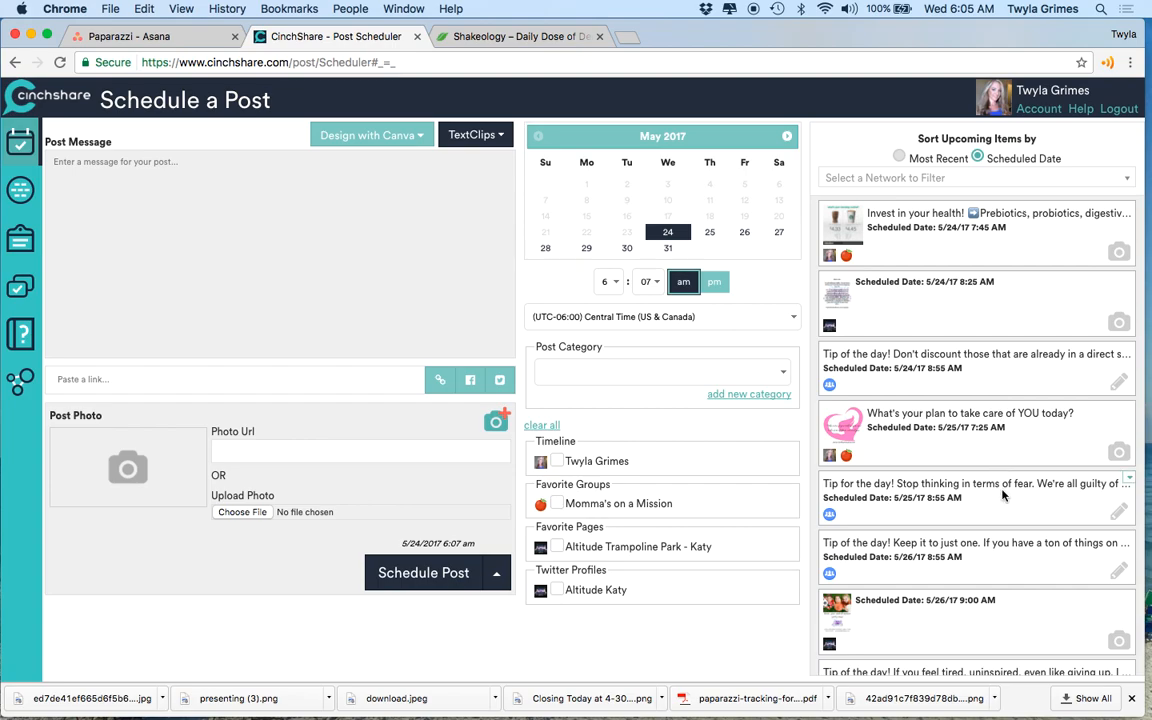
- Look over the upcoming scheduled posts and open the saved TextClips
scroll(1003, 490, down, 5)
scroll(1003, 494, up, 5)
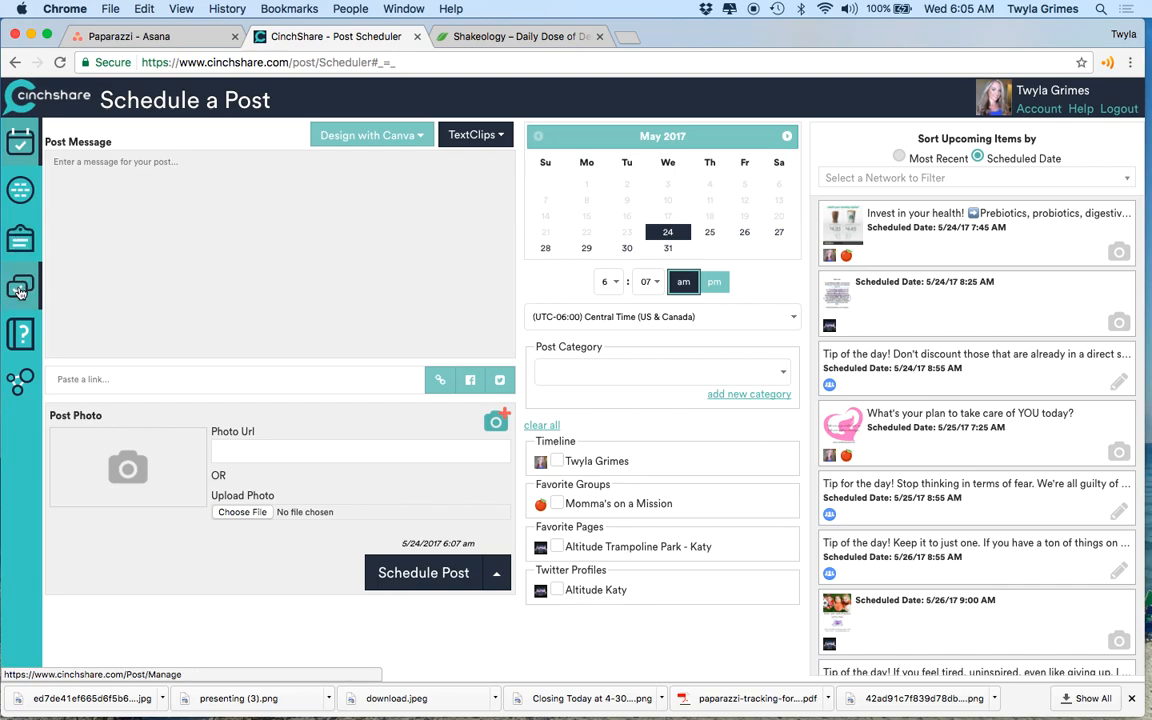
click(23, 241)
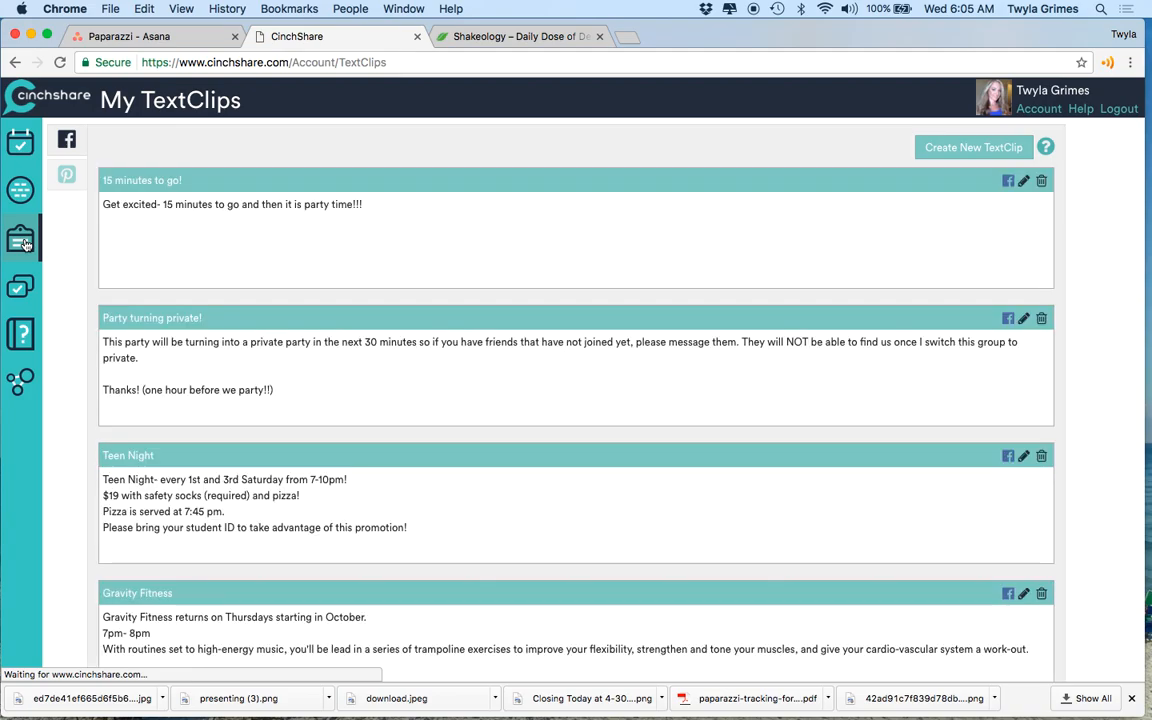
- Filter the post history in Manage Posts to the 05/01/2017 online Paparazzi party at 8pm Michigan time
click(23, 284)
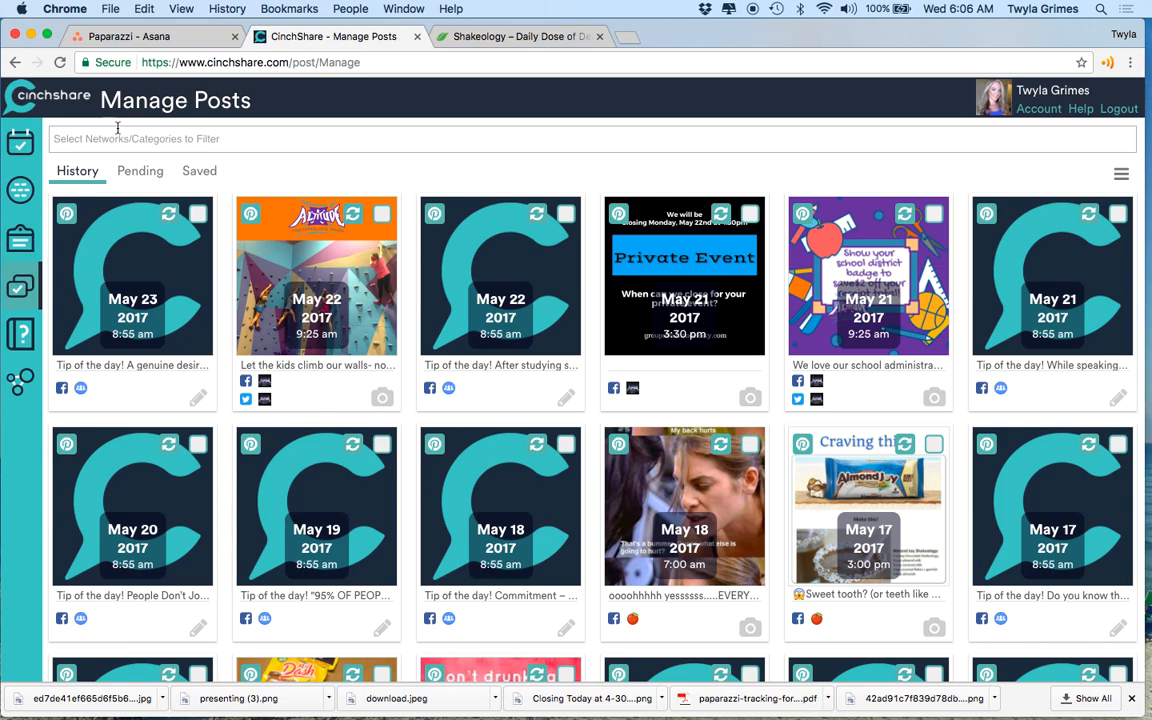
click(178, 137)
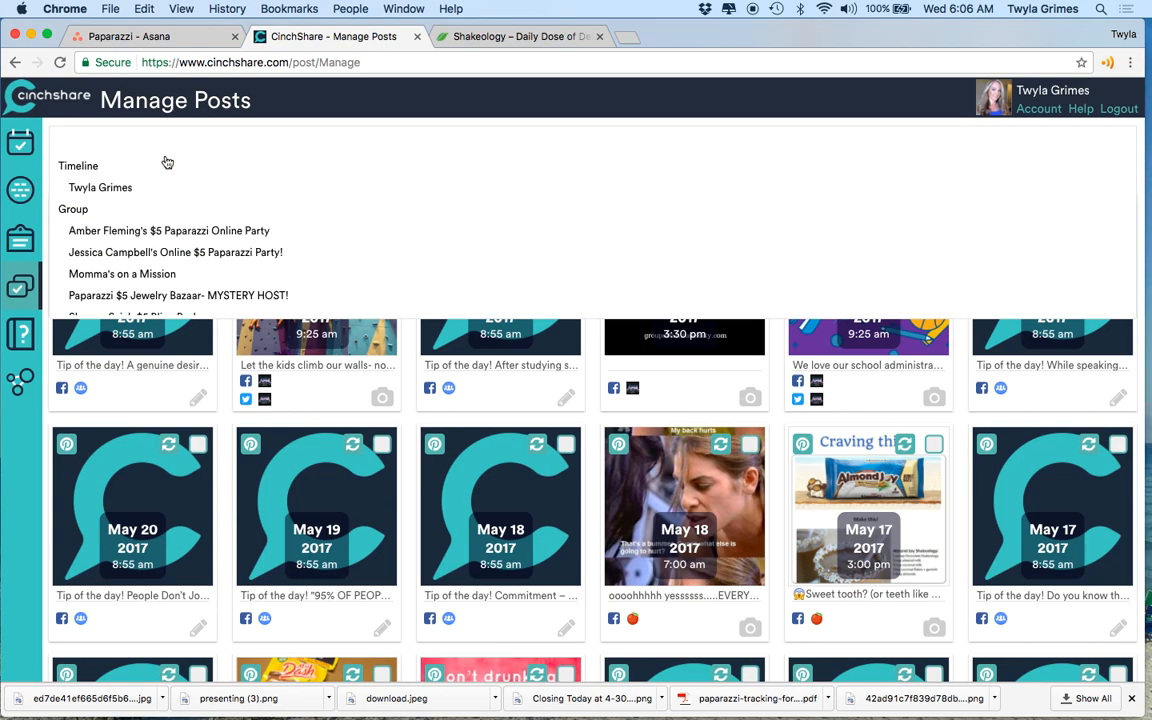
text(a)
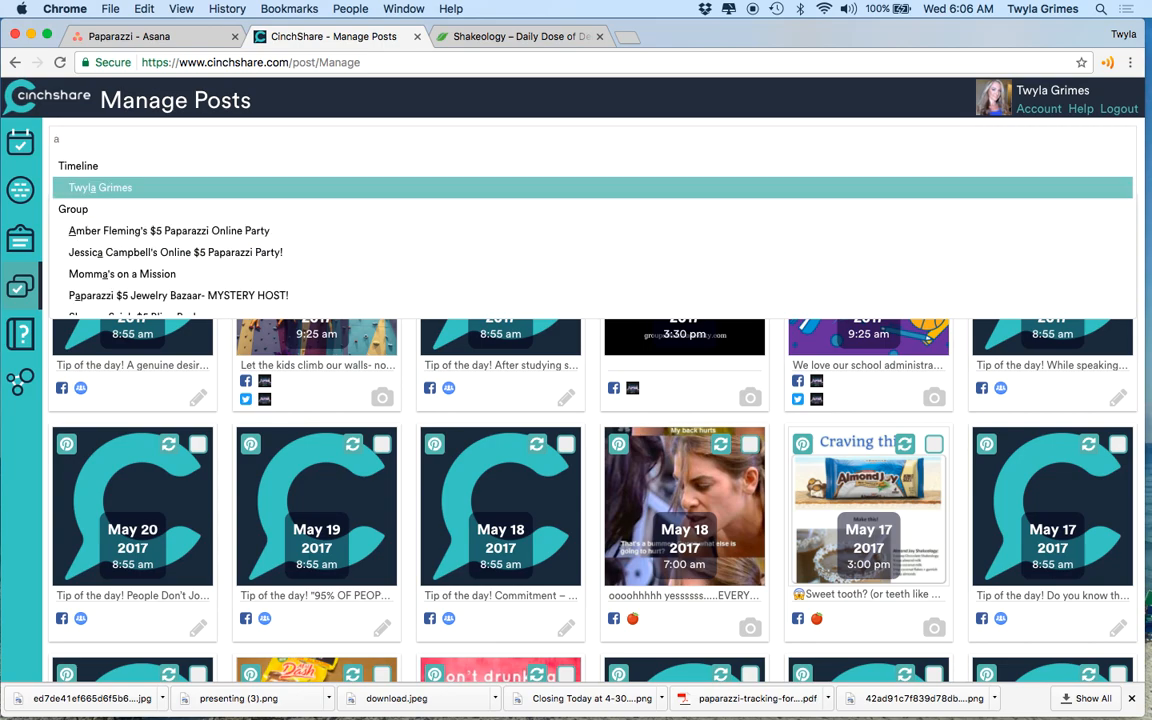
text(n)
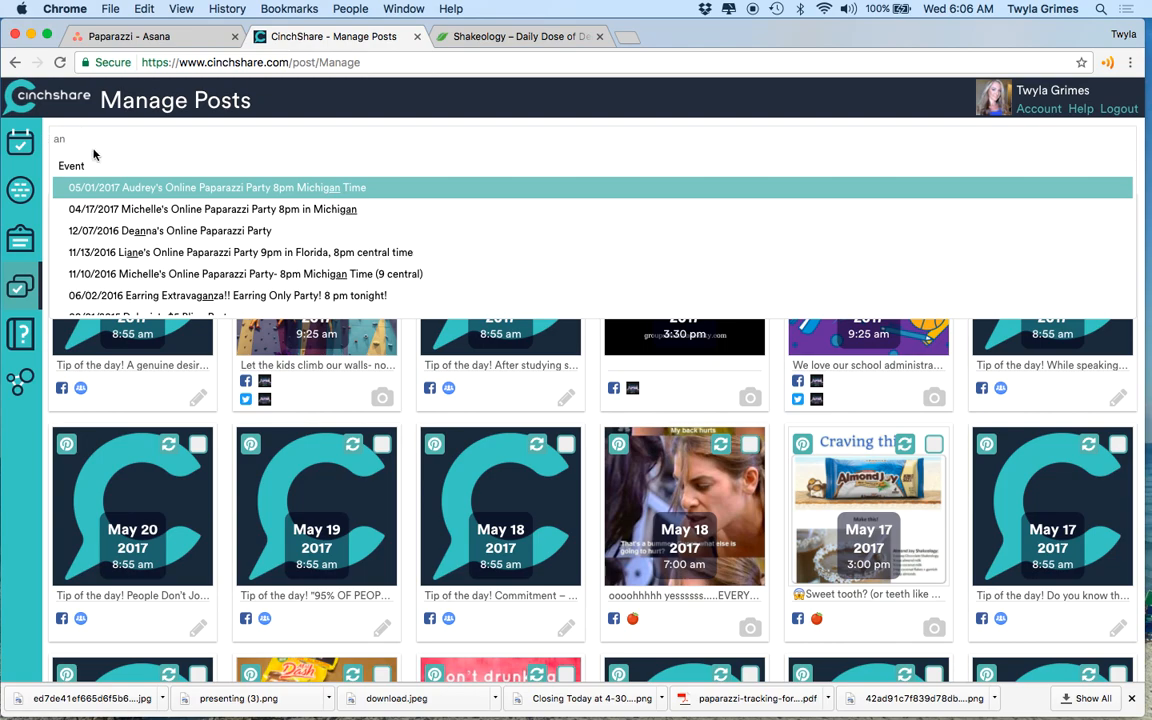
click(166, 191)
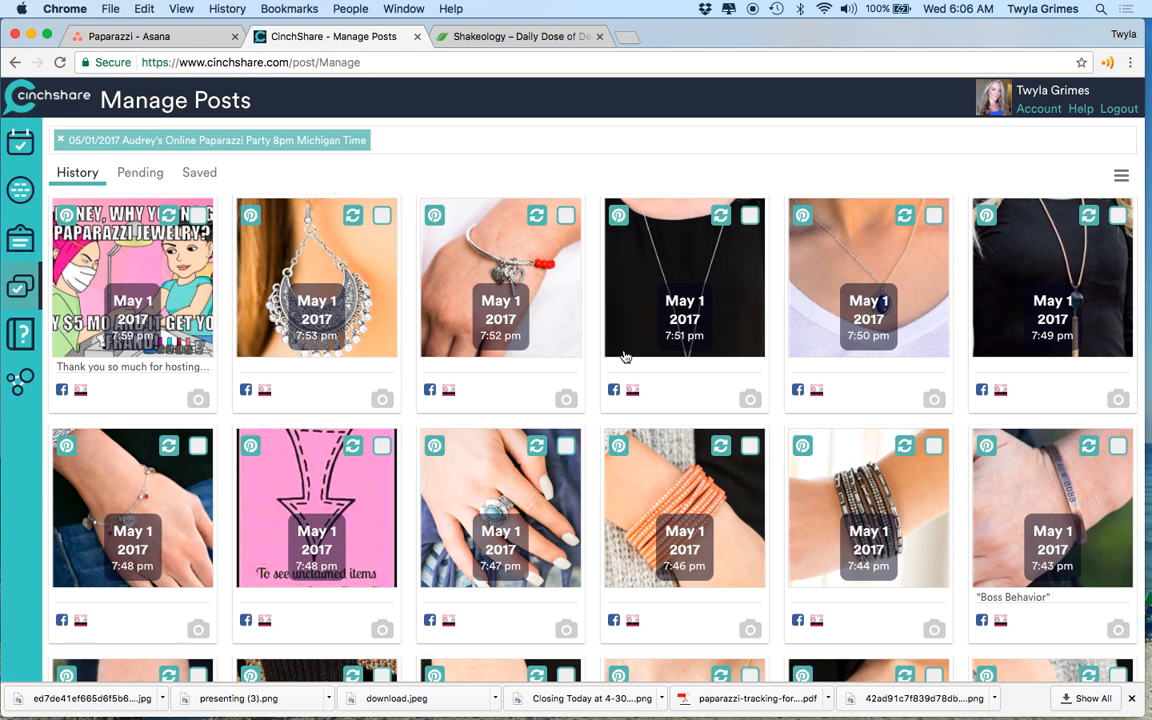
- Look through the filtered party's past posts down to its earliest ones and back to the newest
scroll(622, 358, down, 3)
scroll(622, 358, down, 5)
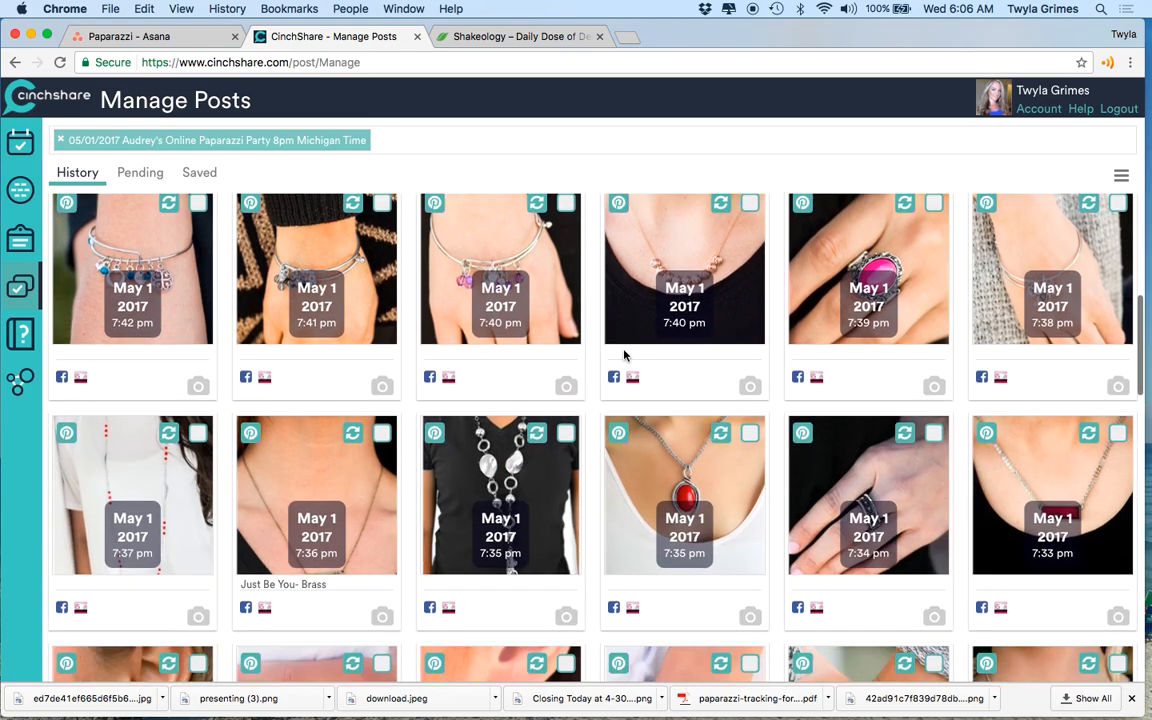
scroll(624, 355, down, 5)
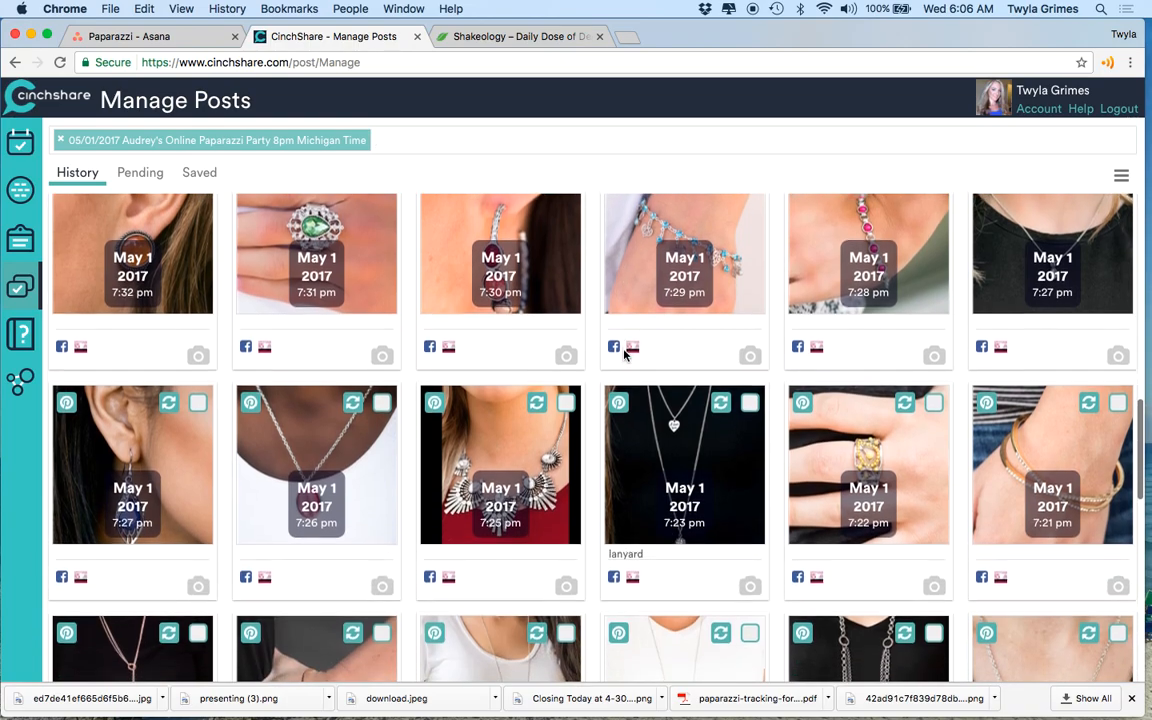
scroll(624, 355, down, 10)
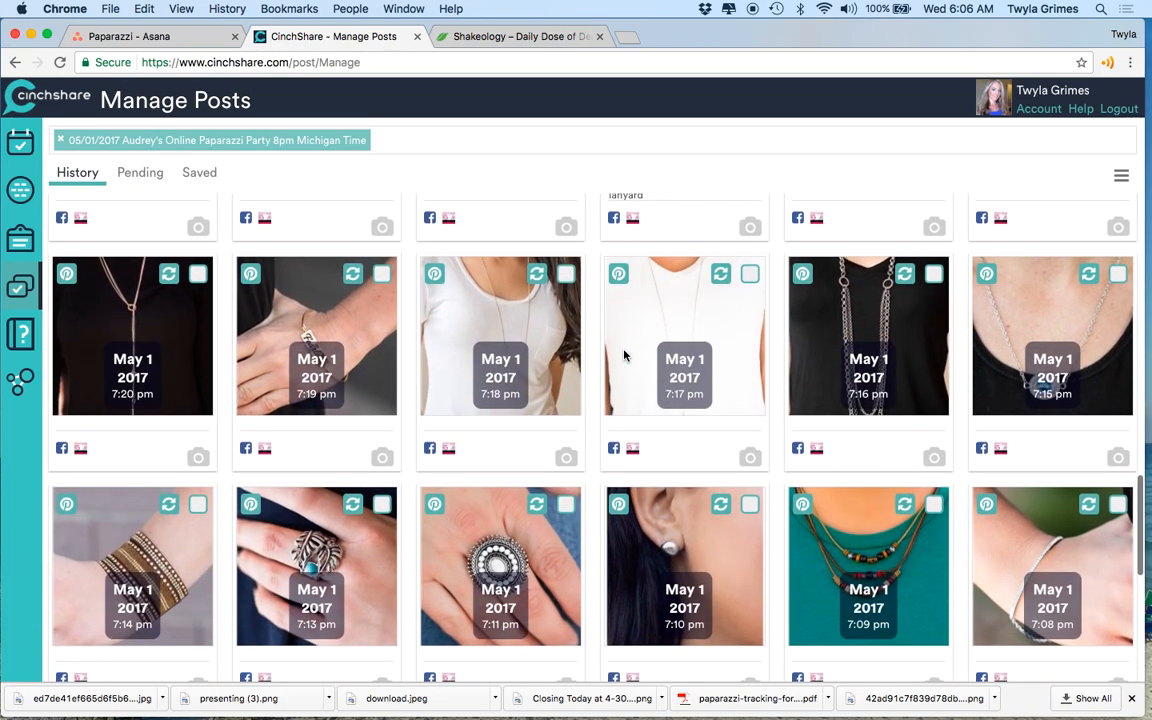
scroll(624, 355, up, 15)
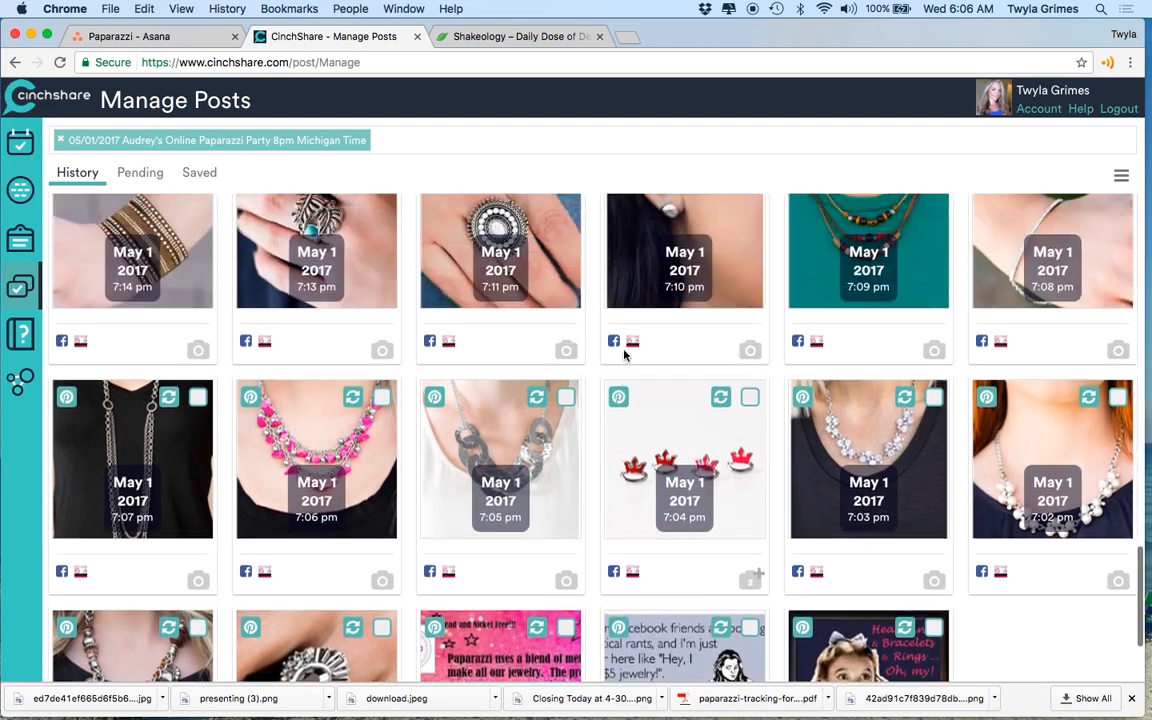
scroll(624, 355, up, 6)
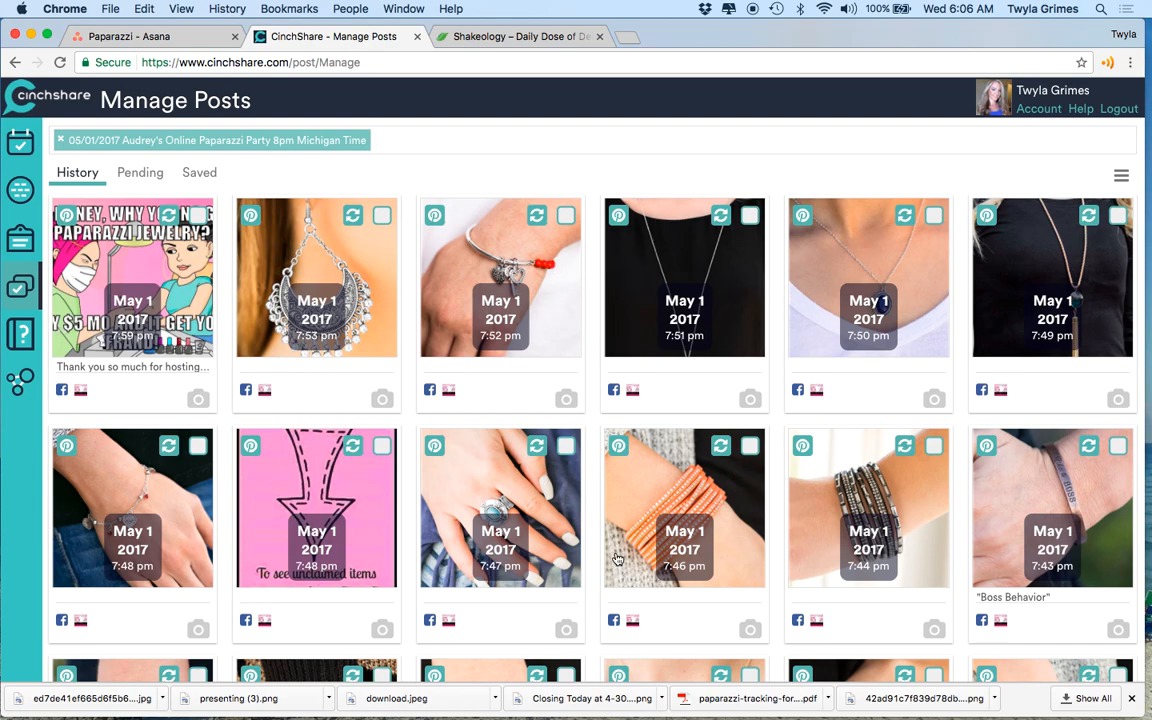
- Select eight of the party's past posts, ranging from 7:59 pm back to 7:40 pm, and load them into a batch post
click(564, 219)
click(749, 216)
click(933, 218)
click(381, 216)
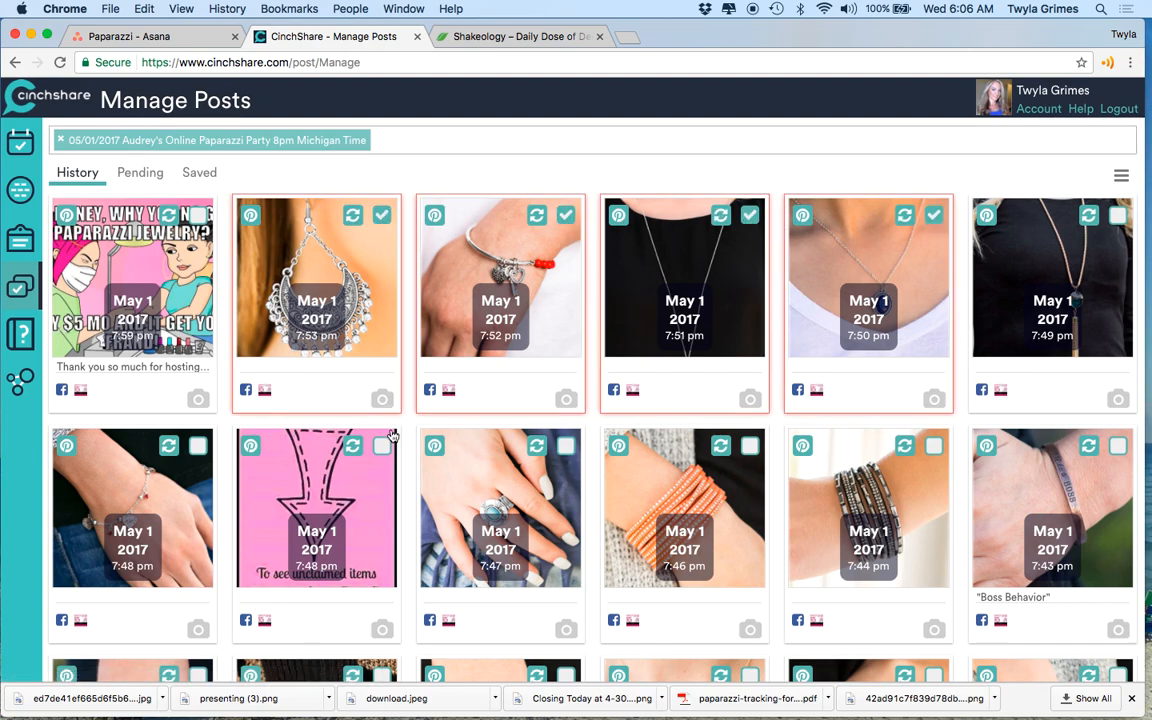
click(381, 447)
click(197, 447)
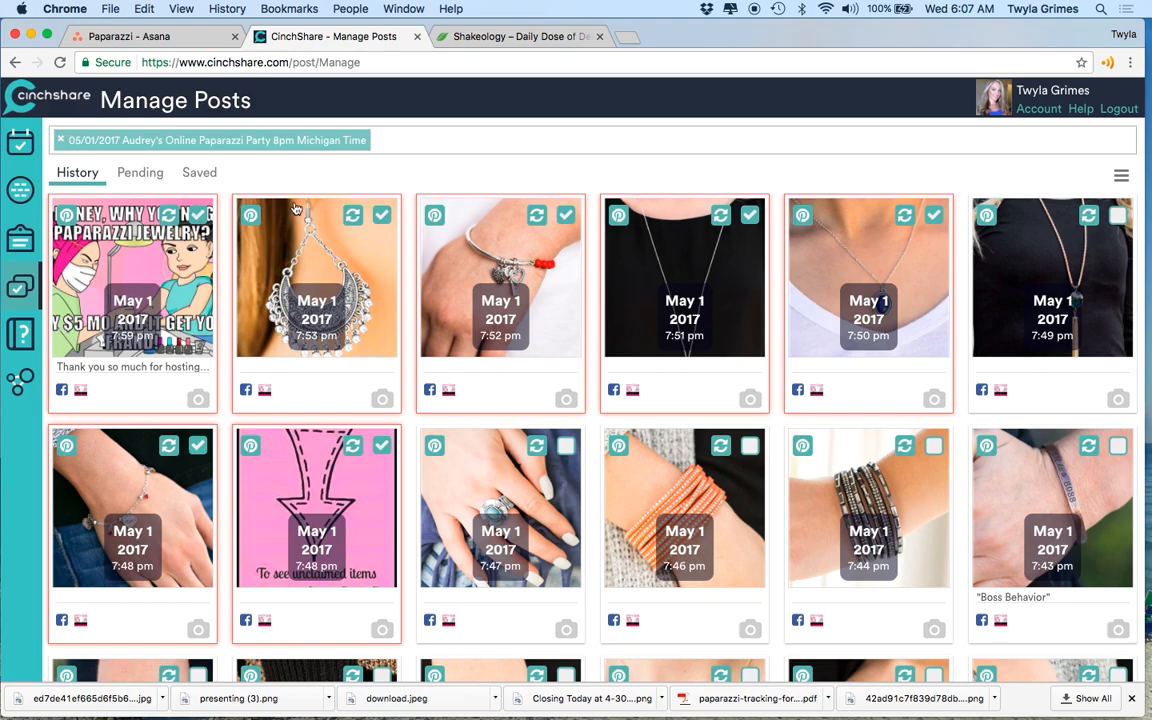
scroll(532, 417, down, 5)
click(566, 326)
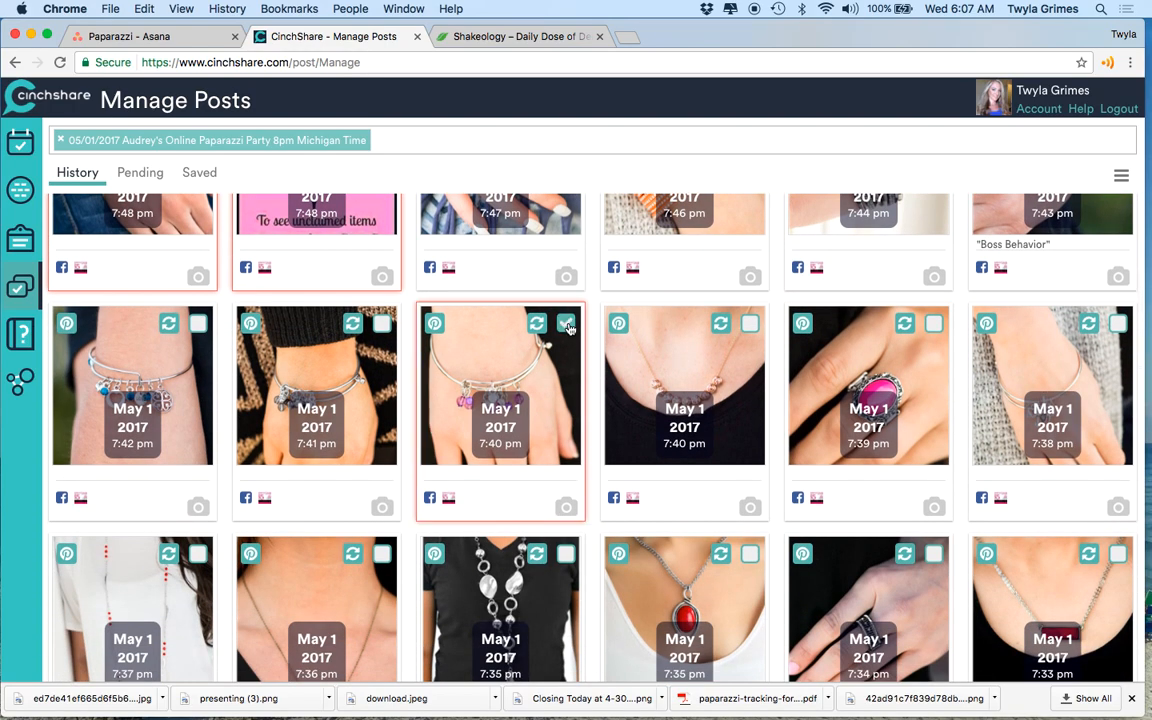
click(1122, 179)
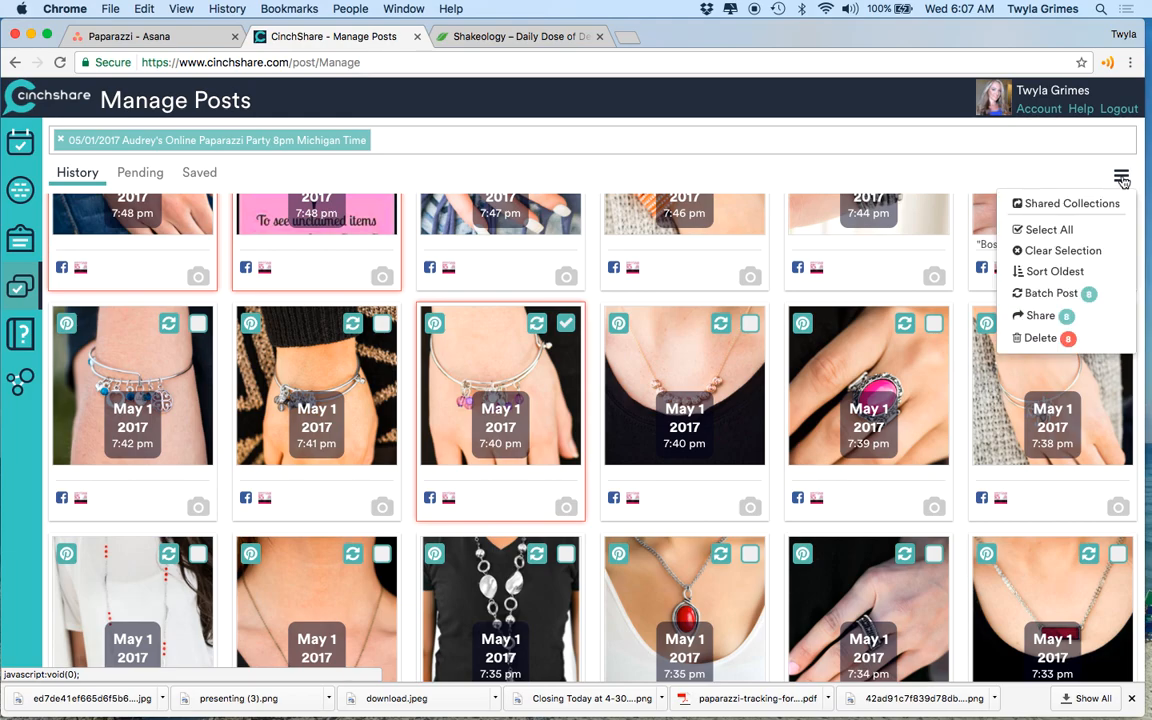
click(1040, 300)
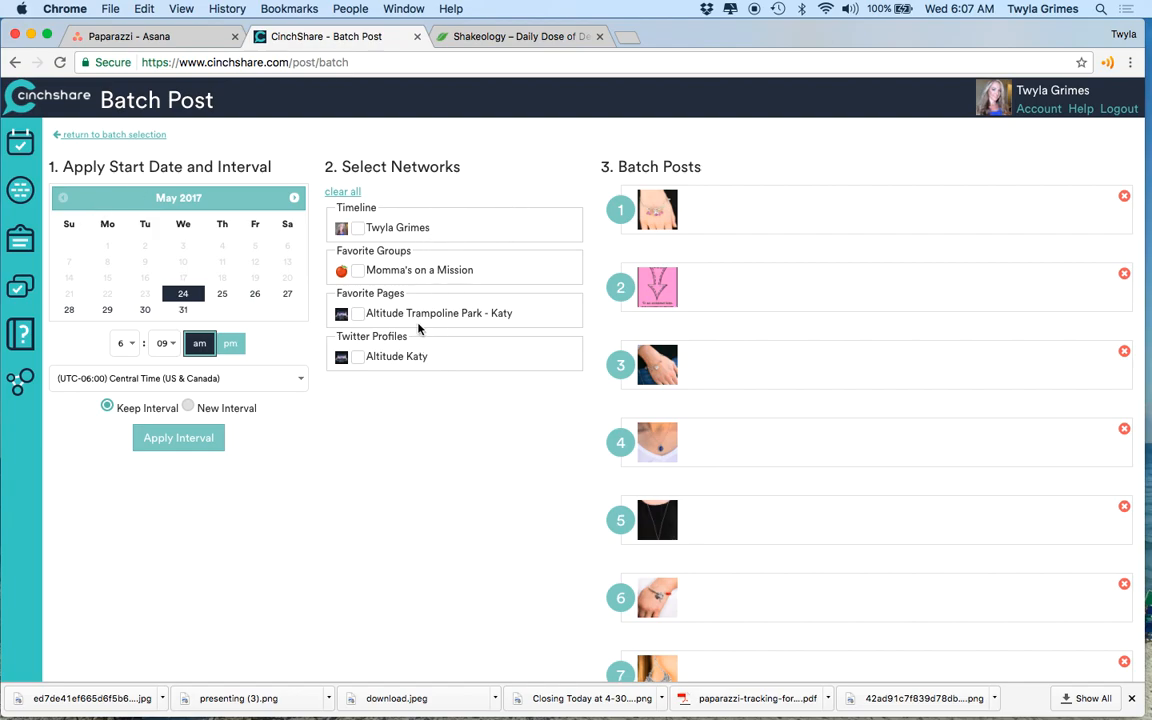
- Target the batch at the Momma's on a Mission group and apply a new 1-minute interval starting May 25, 2017
click(357, 271)
click(189, 409)
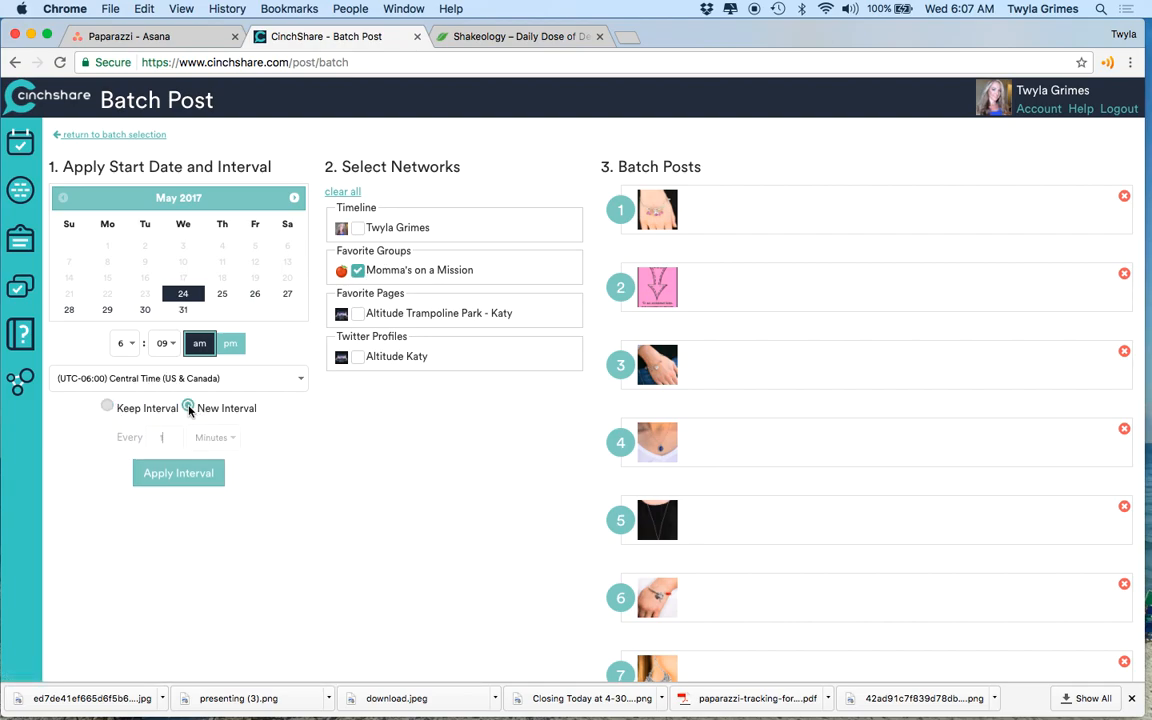
click(165, 442)
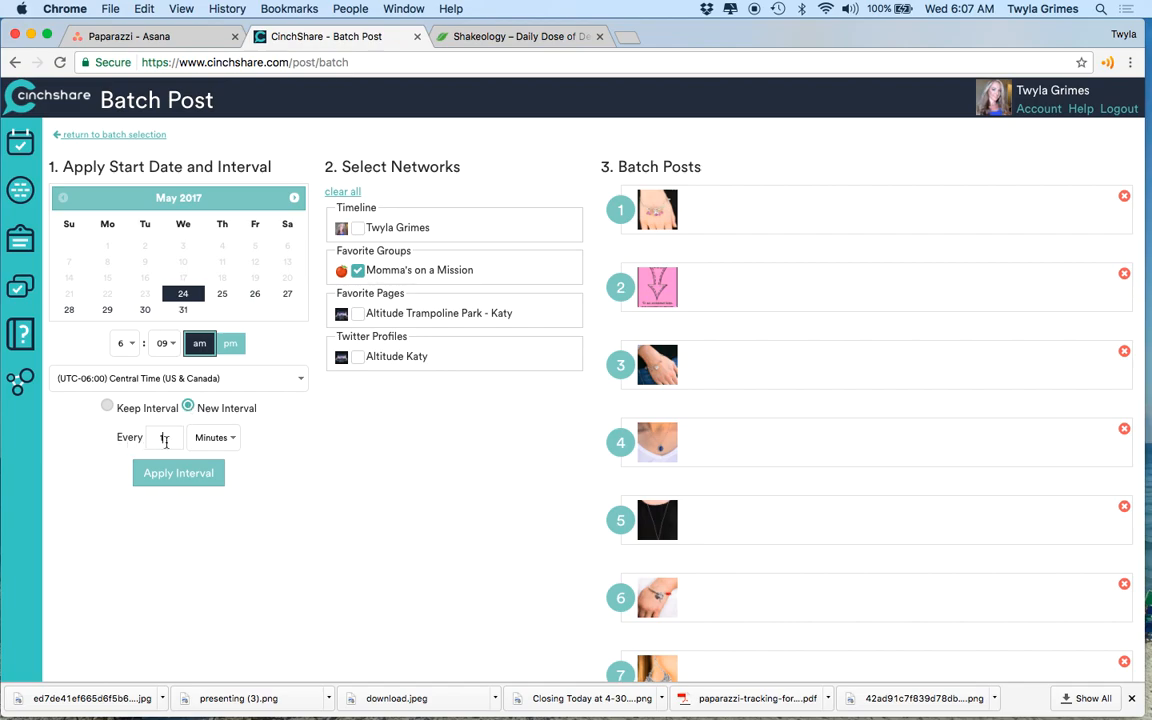
click(222, 293)
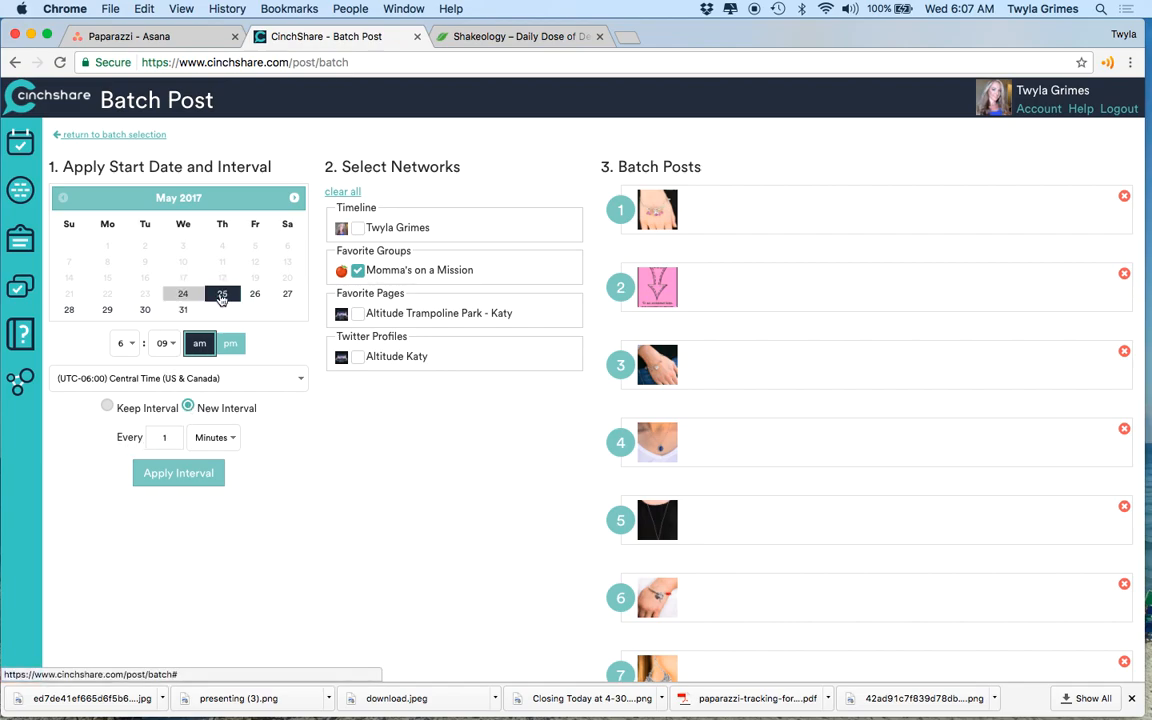
click(190, 474)
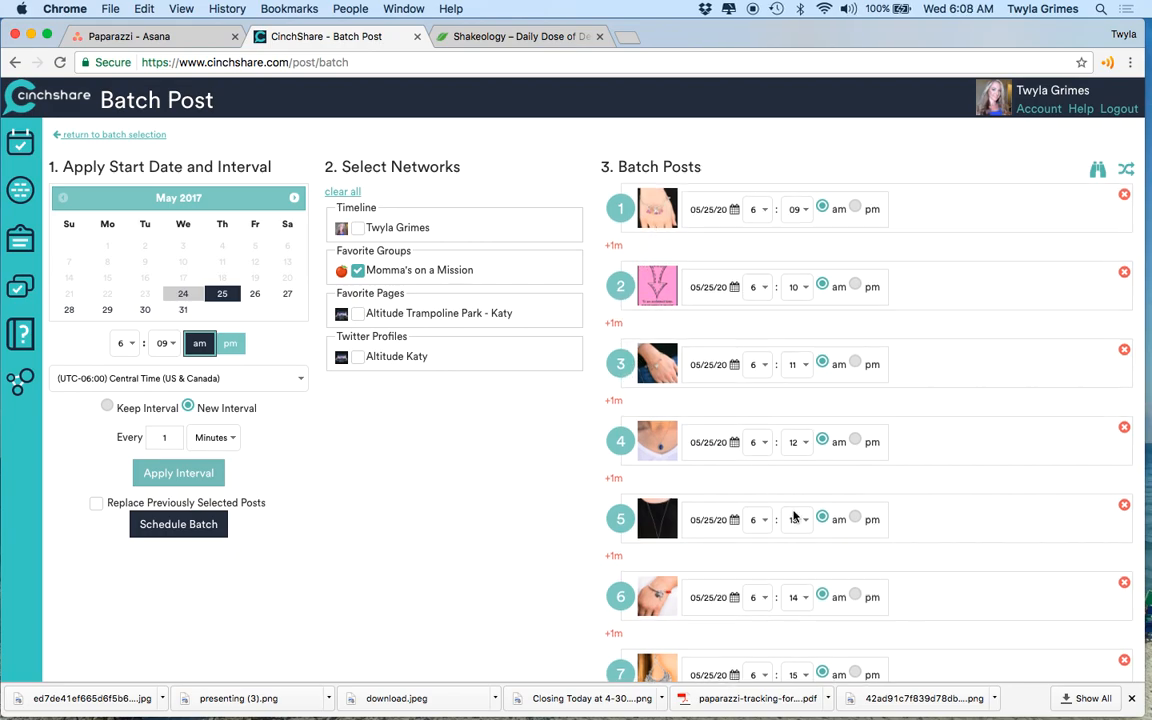
scroll(750, 470, down, 3)
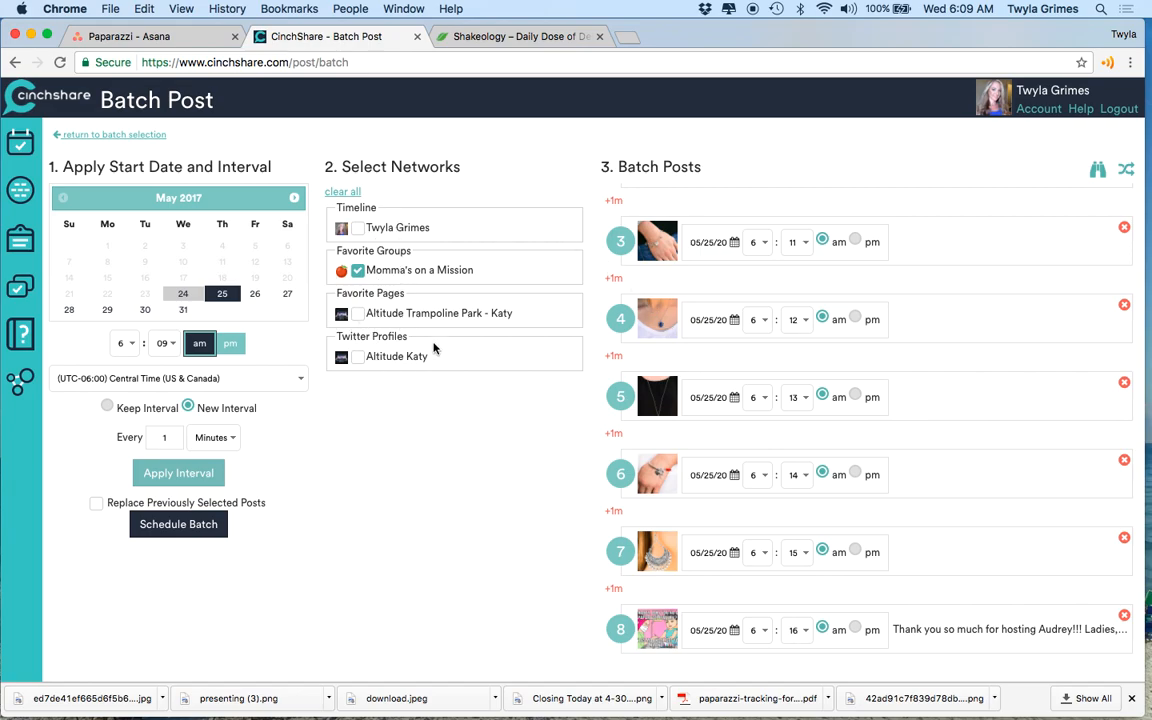
- Try adding the Altitude Trampoline Park - Katy page and the Altitude Katy Twitter profile as networks, and deselect both again
click(357, 313)
click(356, 358)
click(356, 358)
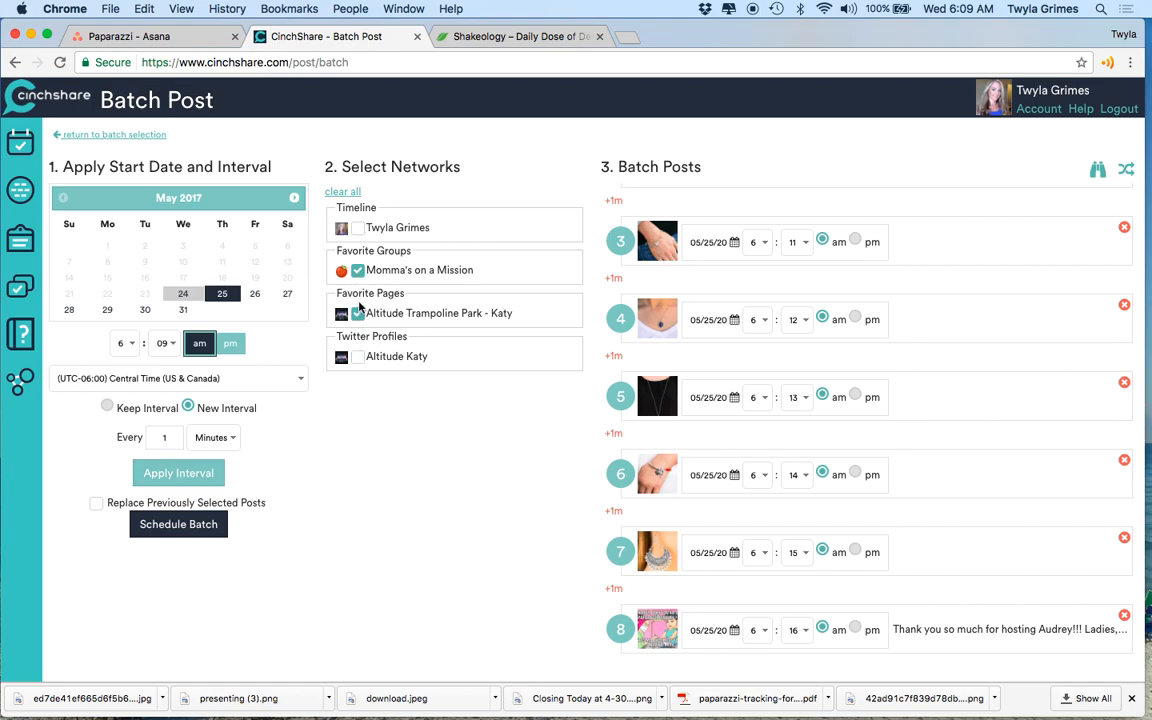
click(358, 309)
- Leave the batch post without scheduling it, return to Manage Posts, and view the saved TextClips
click(85, 136)
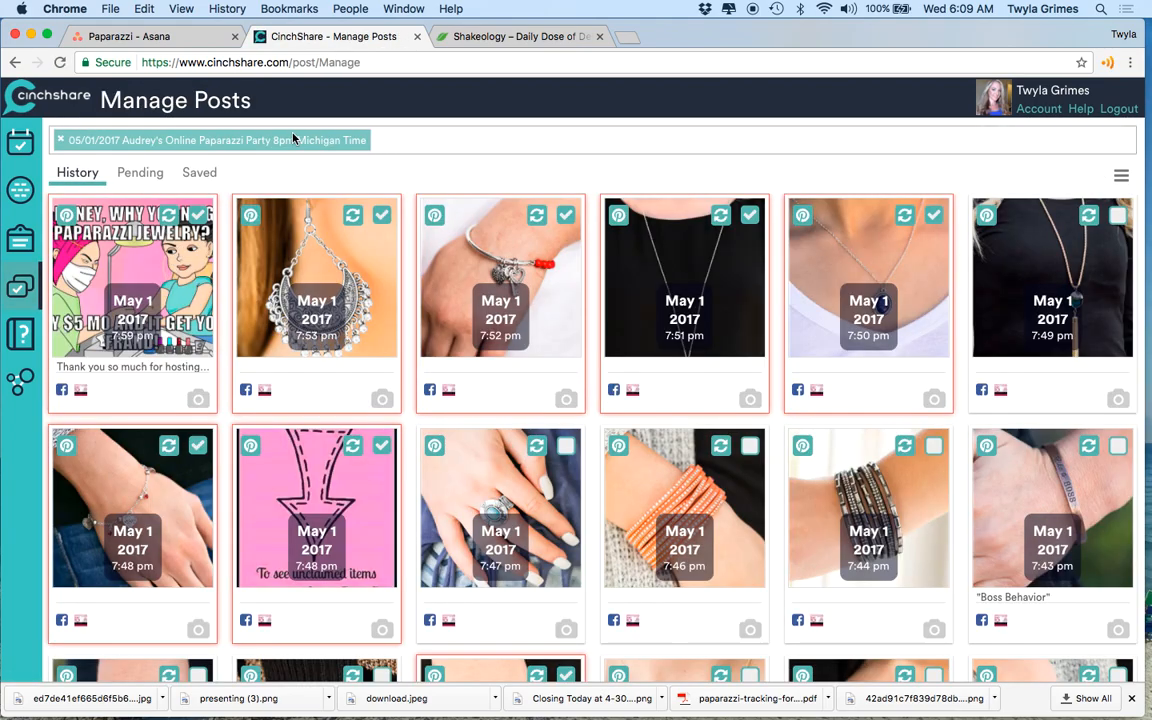
click(18, 288)
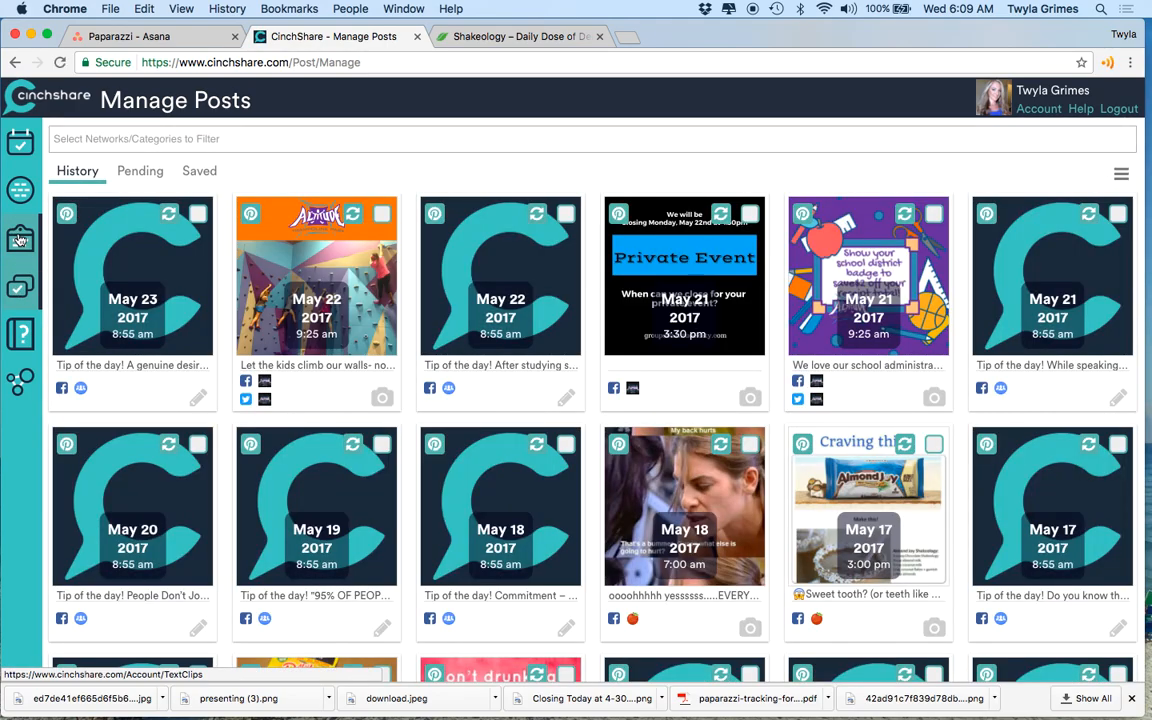
click(20, 240)
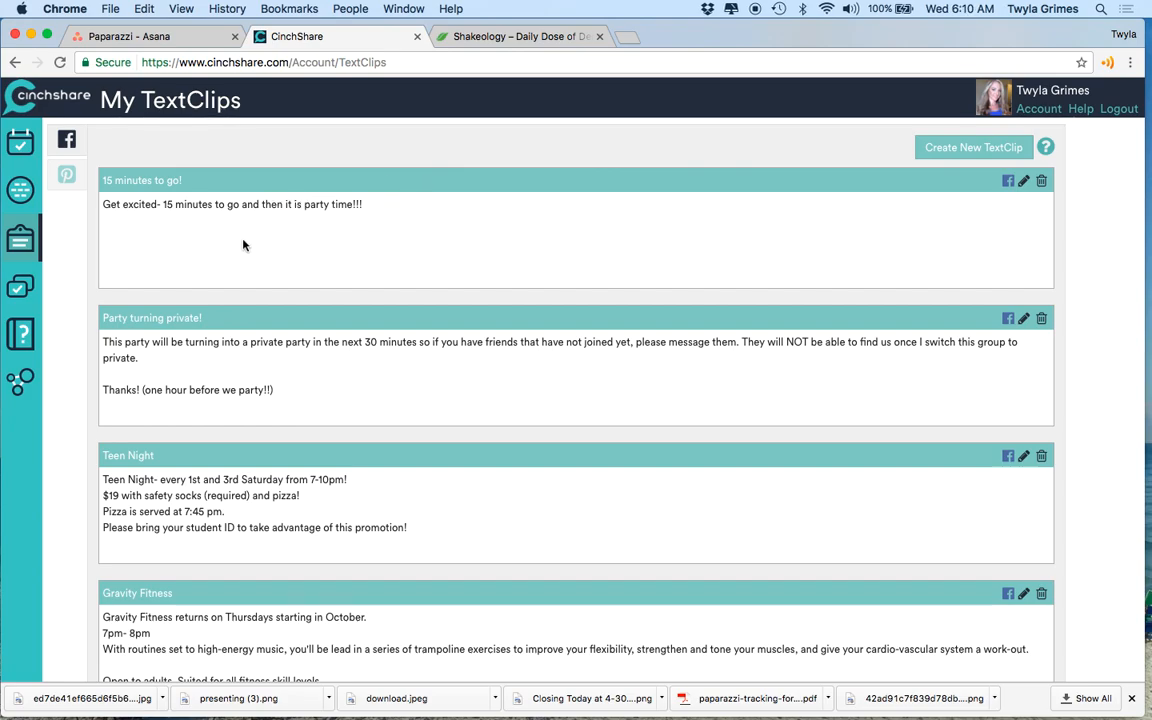
- Open the post scheduler and fill the post message with the "15 minutes to go!" TextClip
click(21, 151)
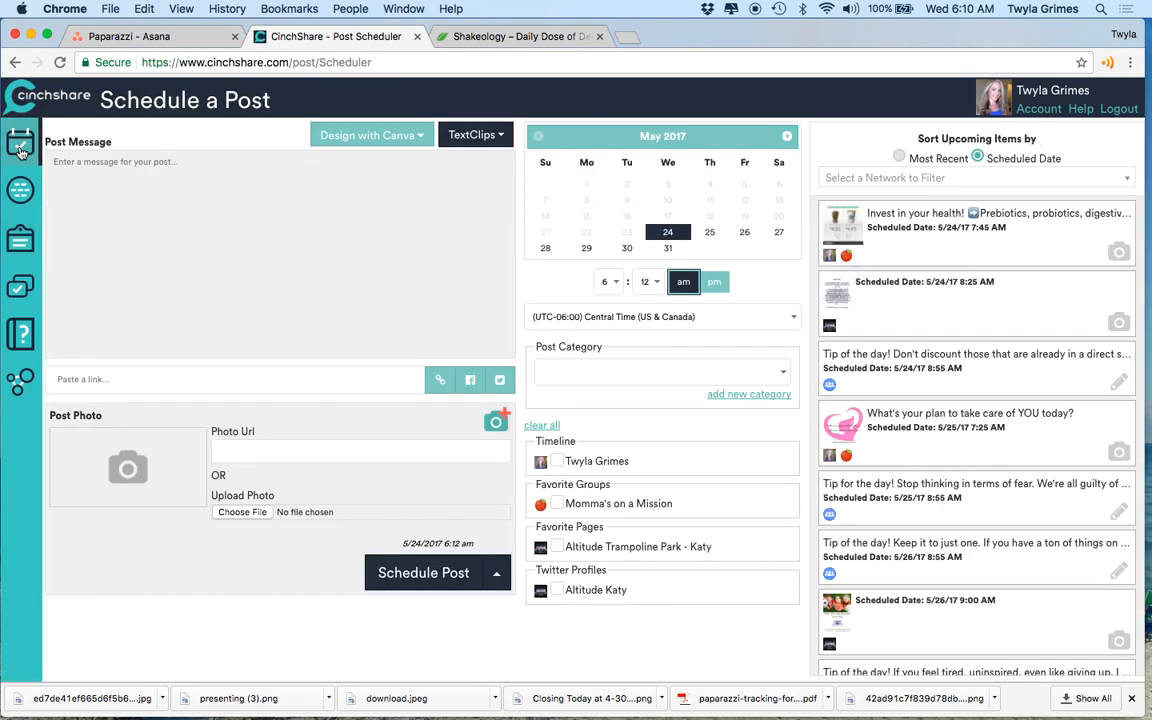
click(479, 141)
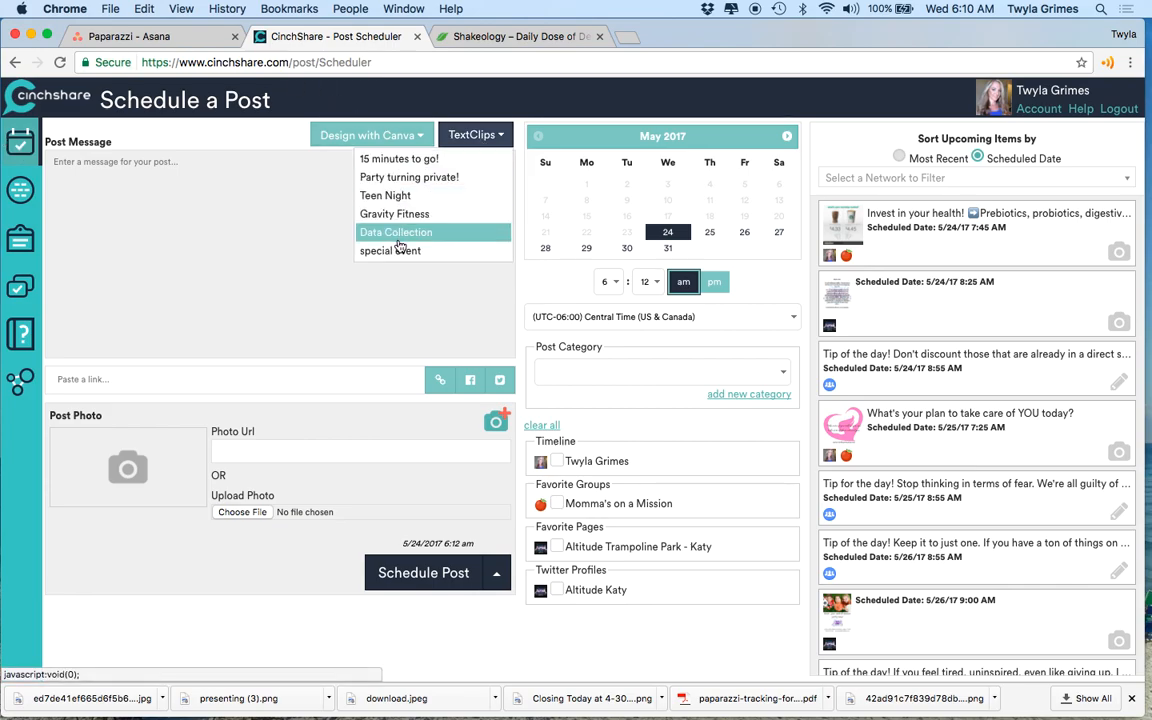
click(399, 163)
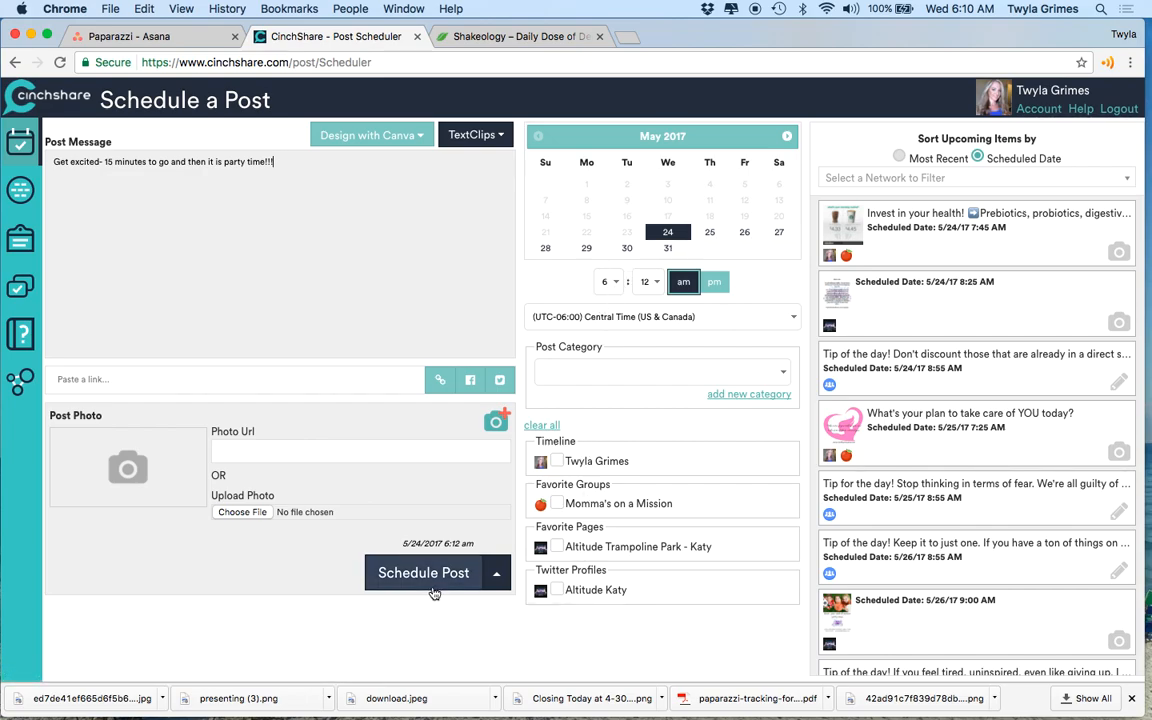
- Attach download.jpeg from the Desktop folder as the post's photo
click(248, 512)
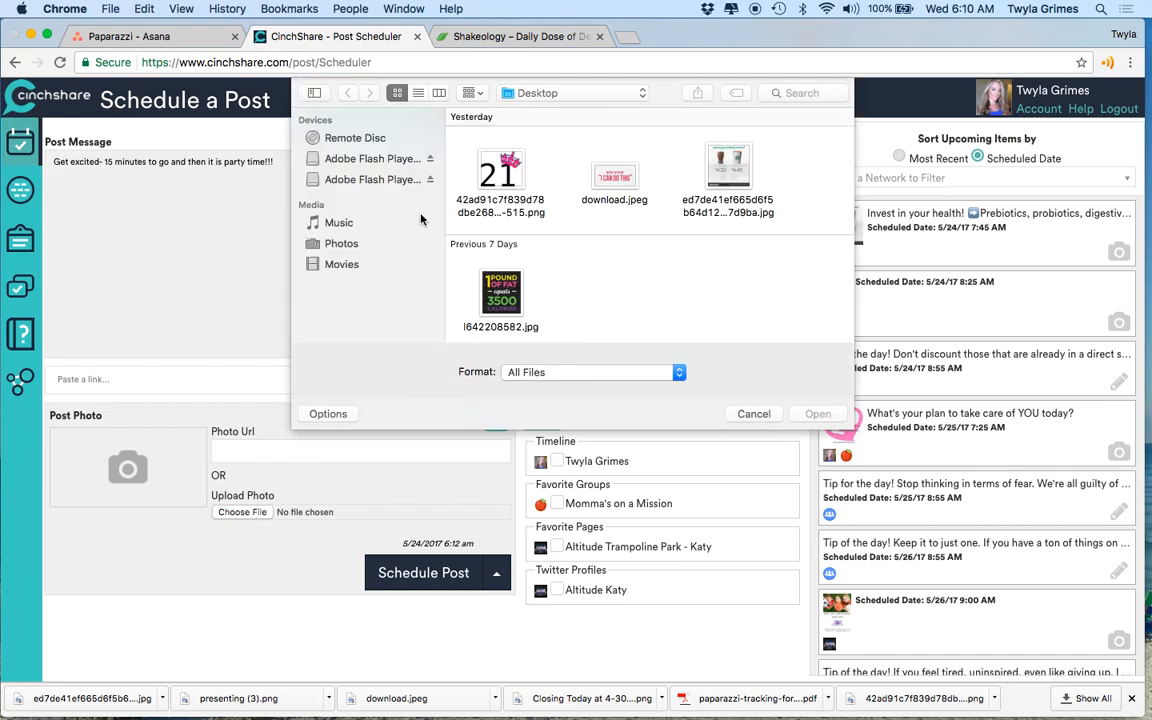
click(586, 96)
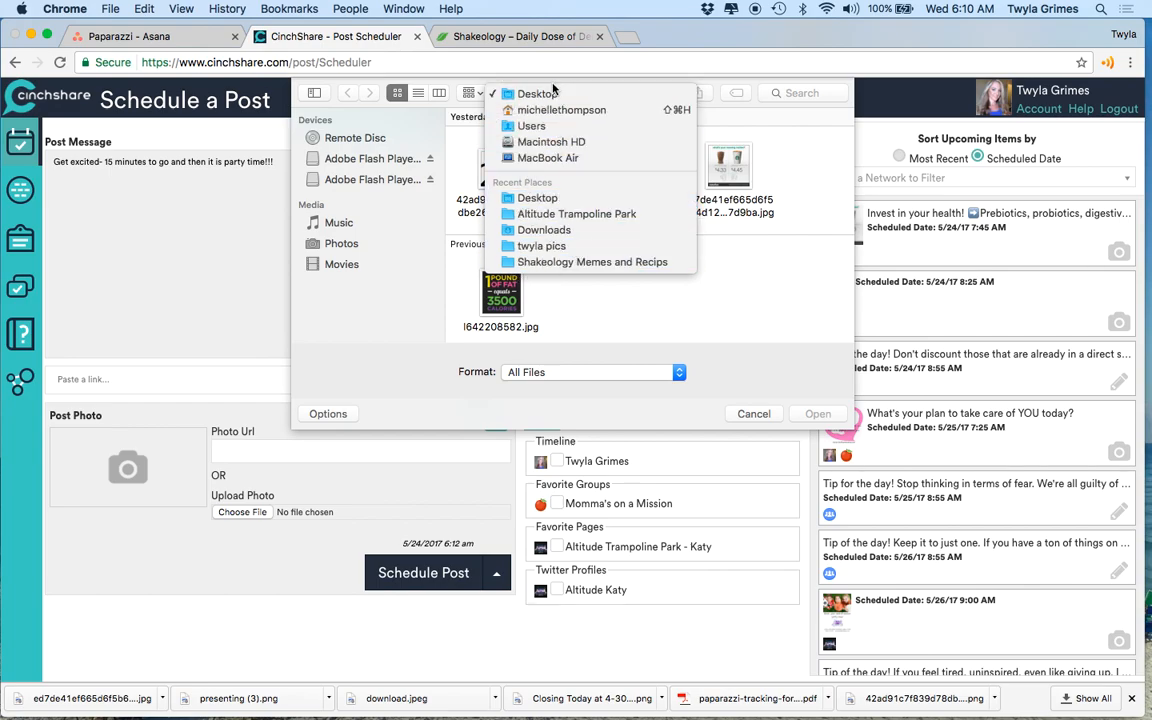
click(719, 285)
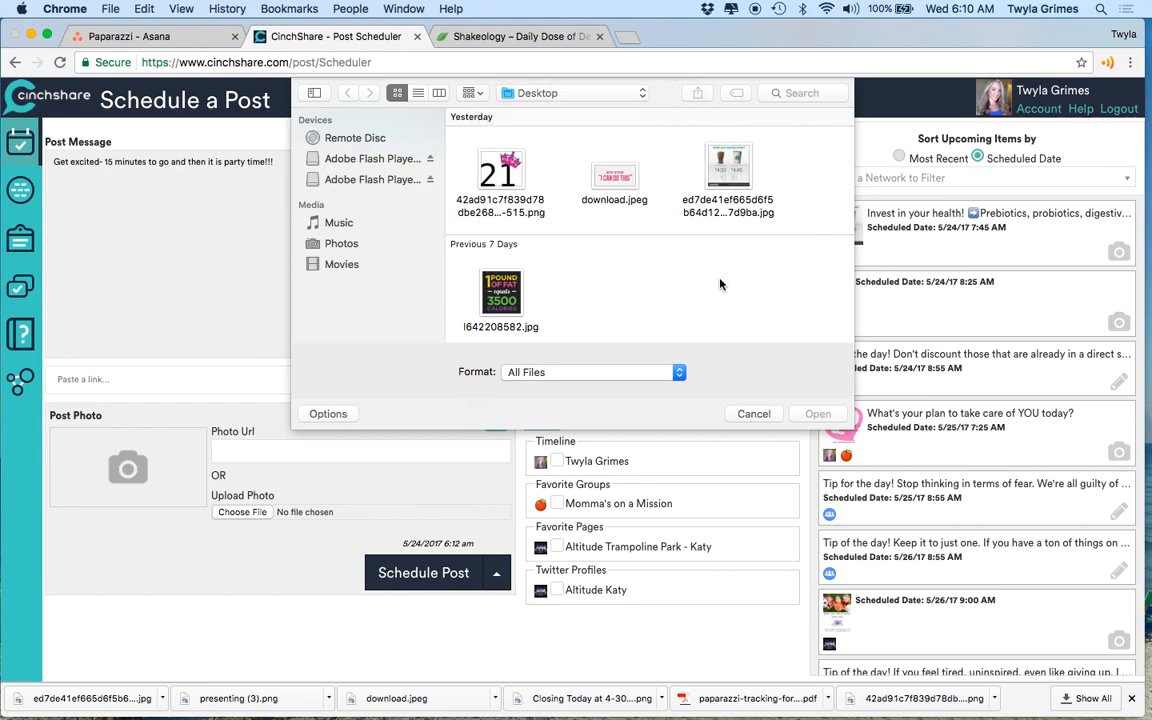
click(616, 170)
double_click(616, 170)
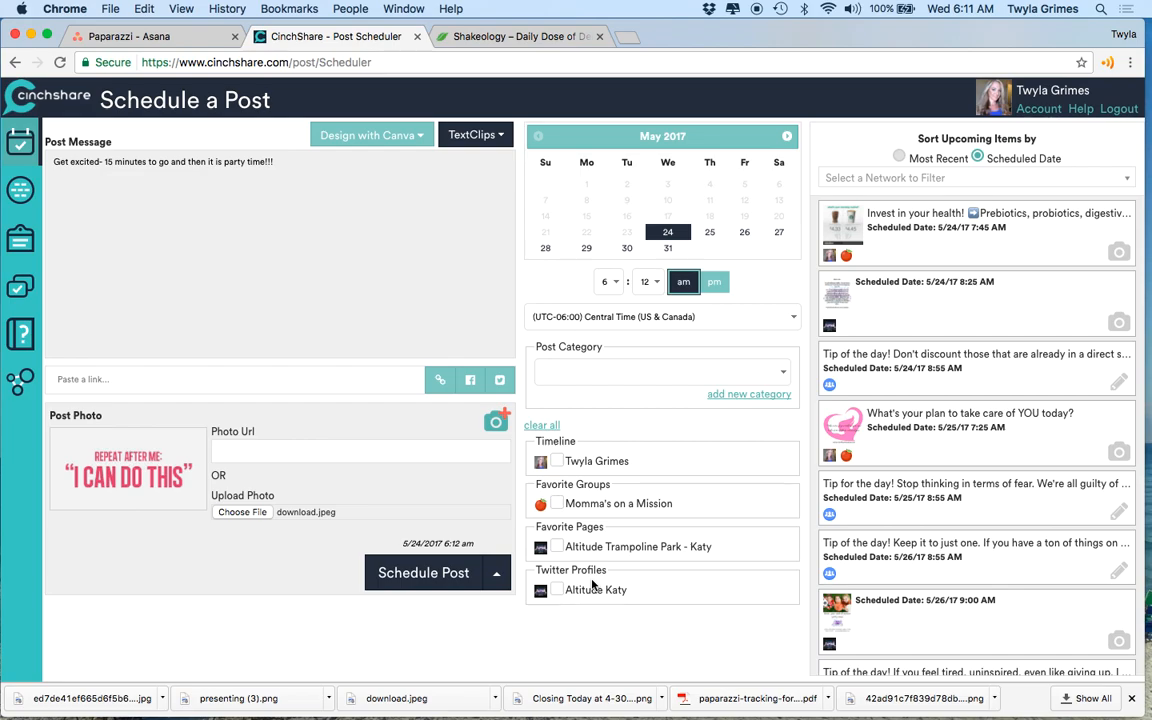
- Target the post at the Altitude Katy Twitter profile and the Altitude Trampoline Park - Katy page, and check the post category options
click(557, 590)
click(557, 547)
click(784, 372)
click(786, 373)
- View the additional photo options for the post and remove the attached "I can do this" photo
click(490, 428)
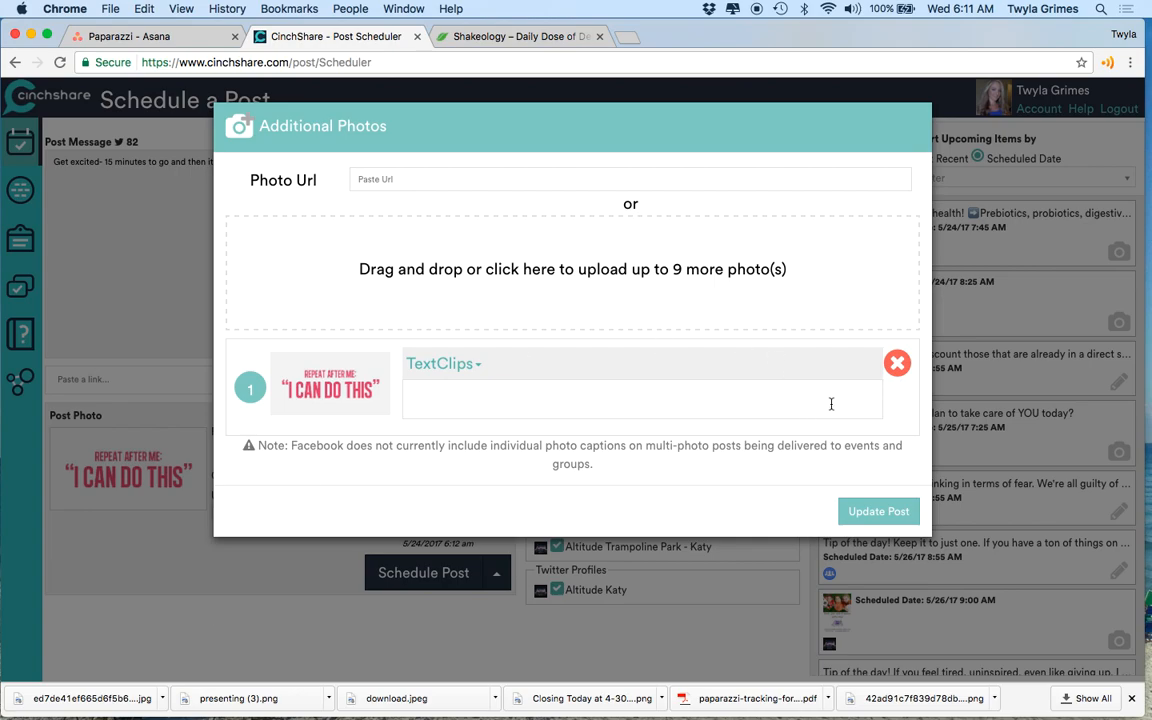
click(898, 364)
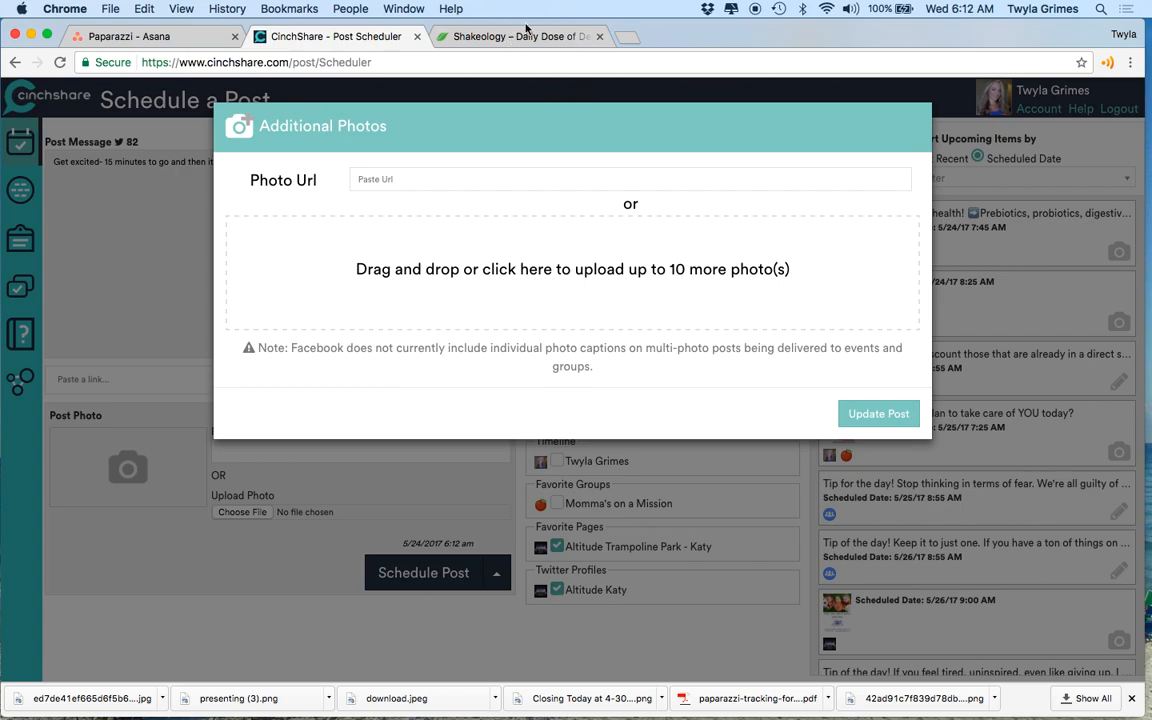
- Open Facebook in a new browser tab and enter the party hostess's first name as a search term
click(625, 37)
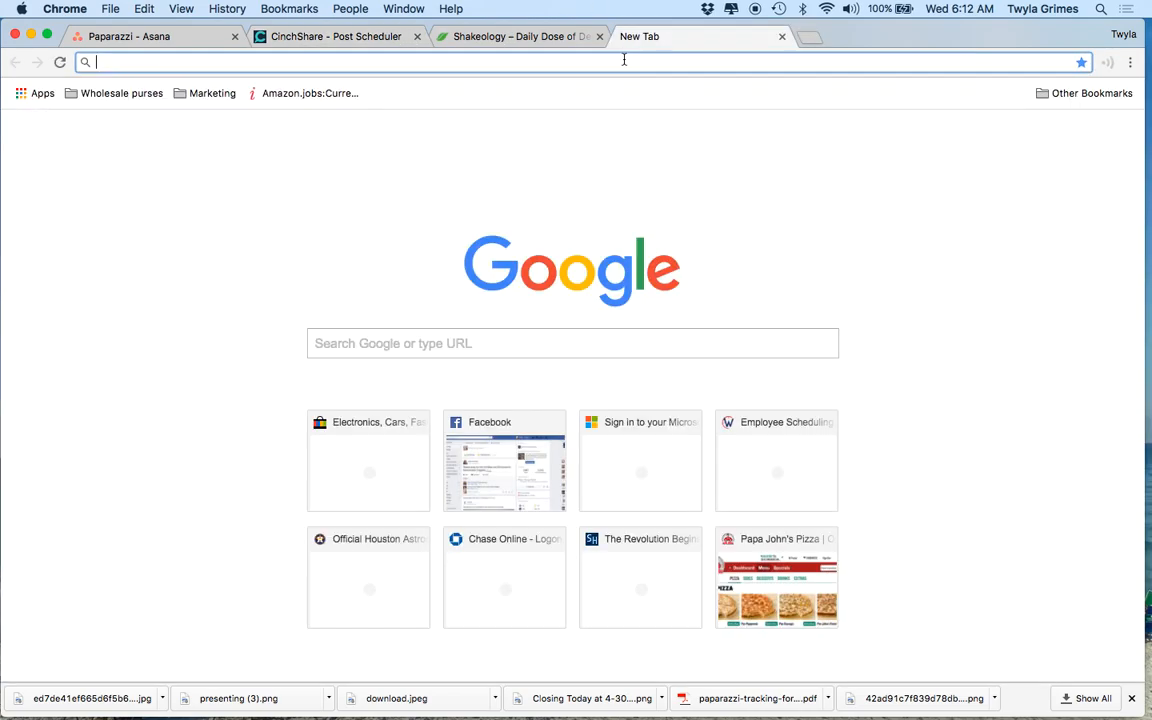
text(face)
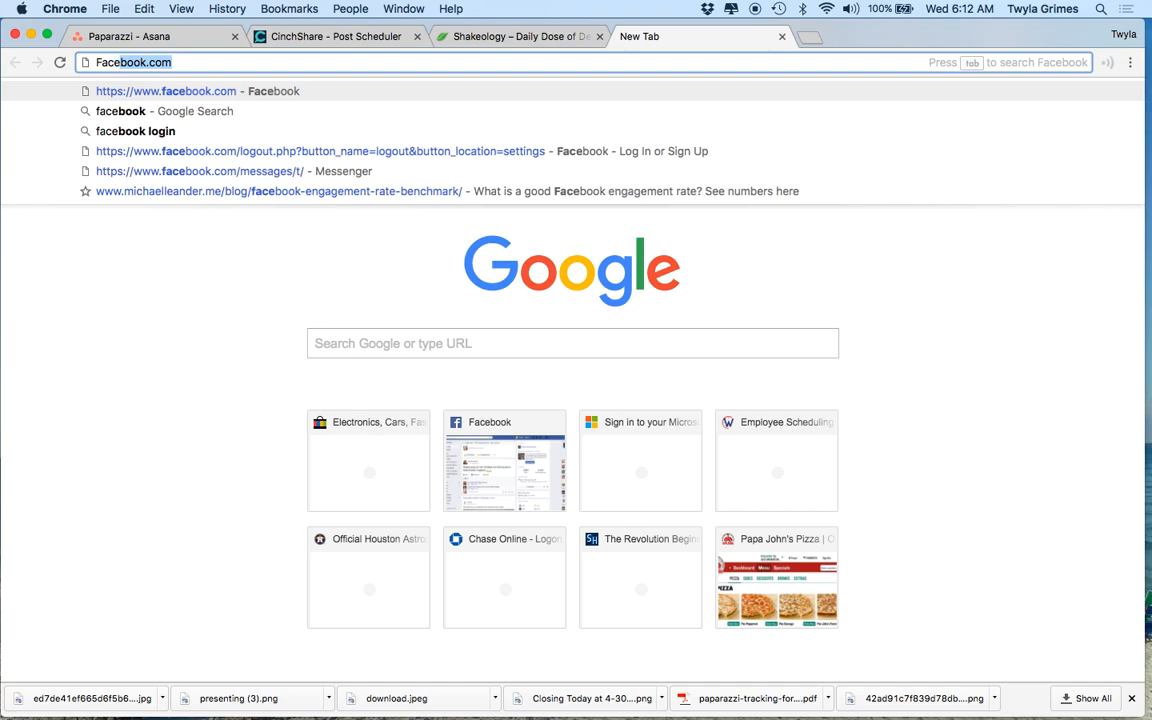
key(Return)
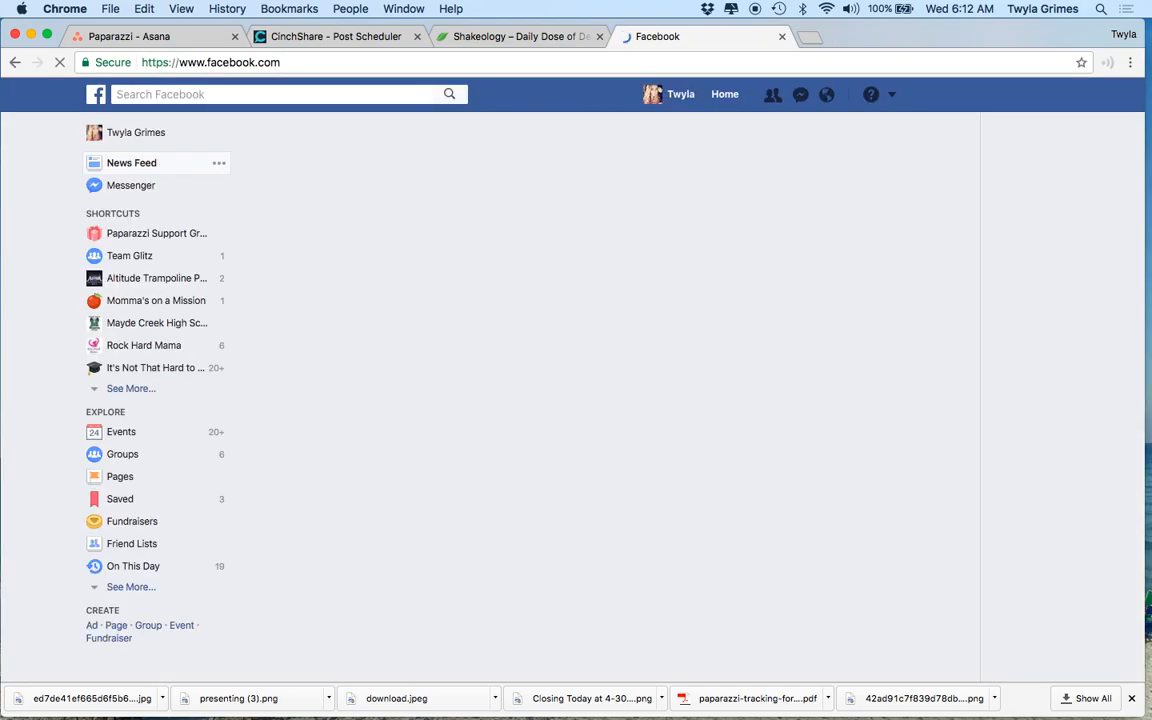
click(244, 96)
text(audrey)
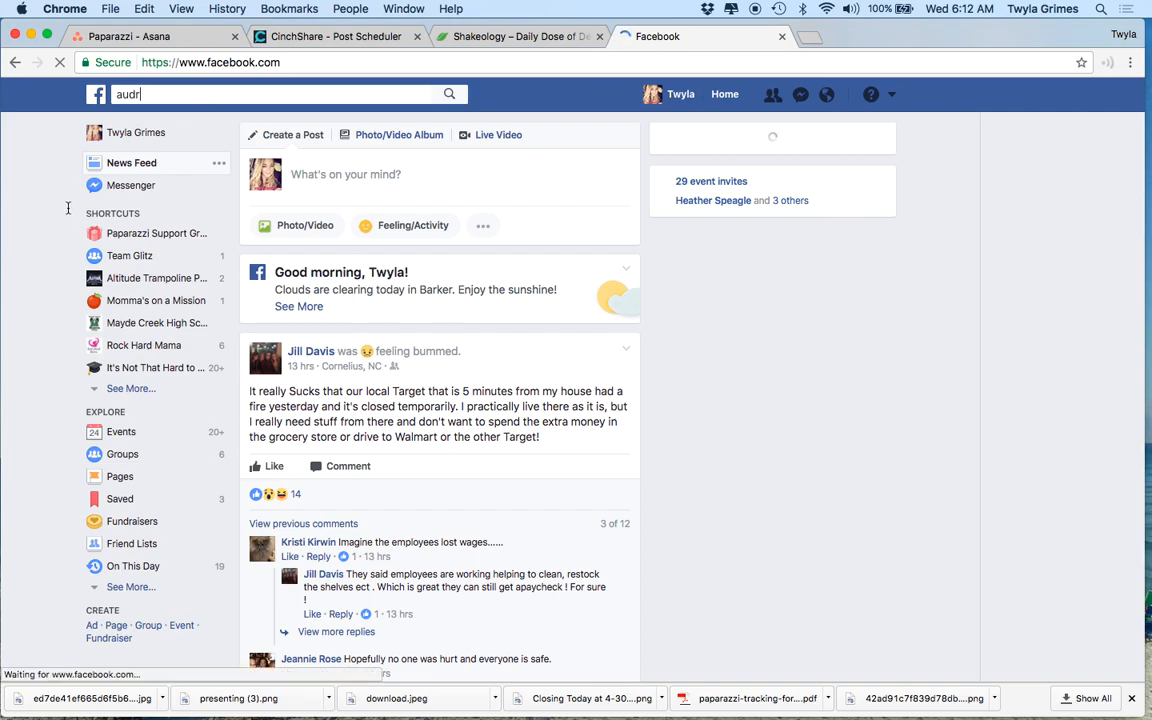
- Leave the Facebook search and open the list of past events
click(128, 389)
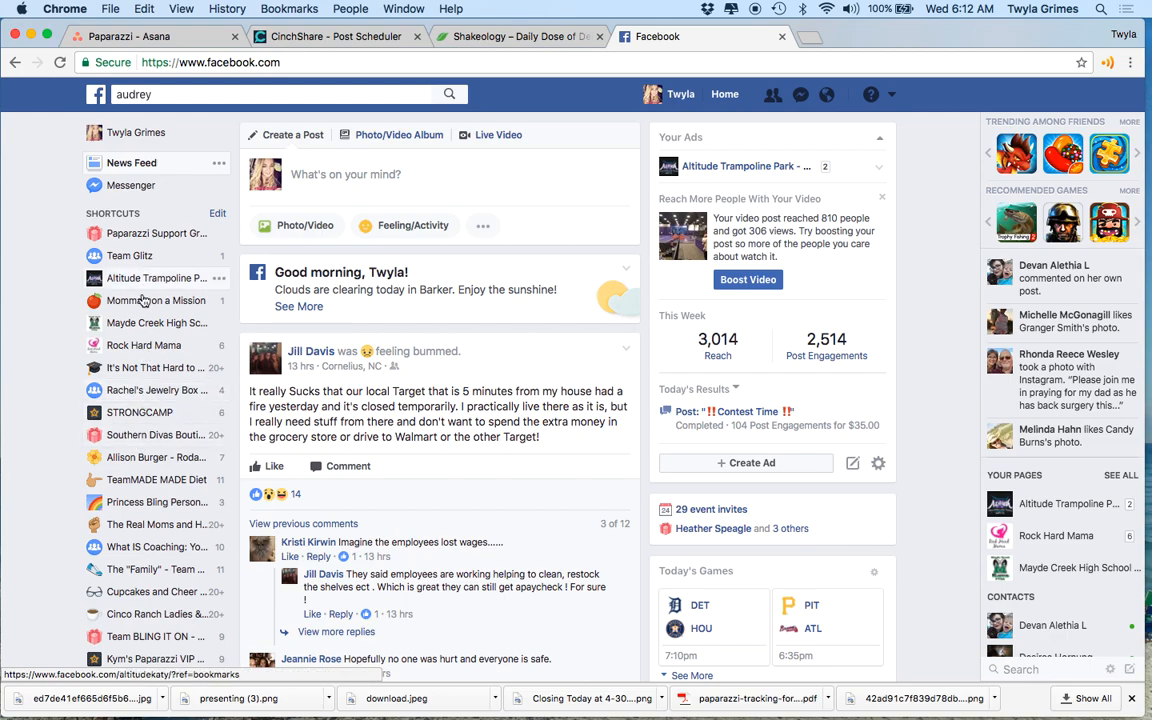
scroll(144, 345, down, 5)
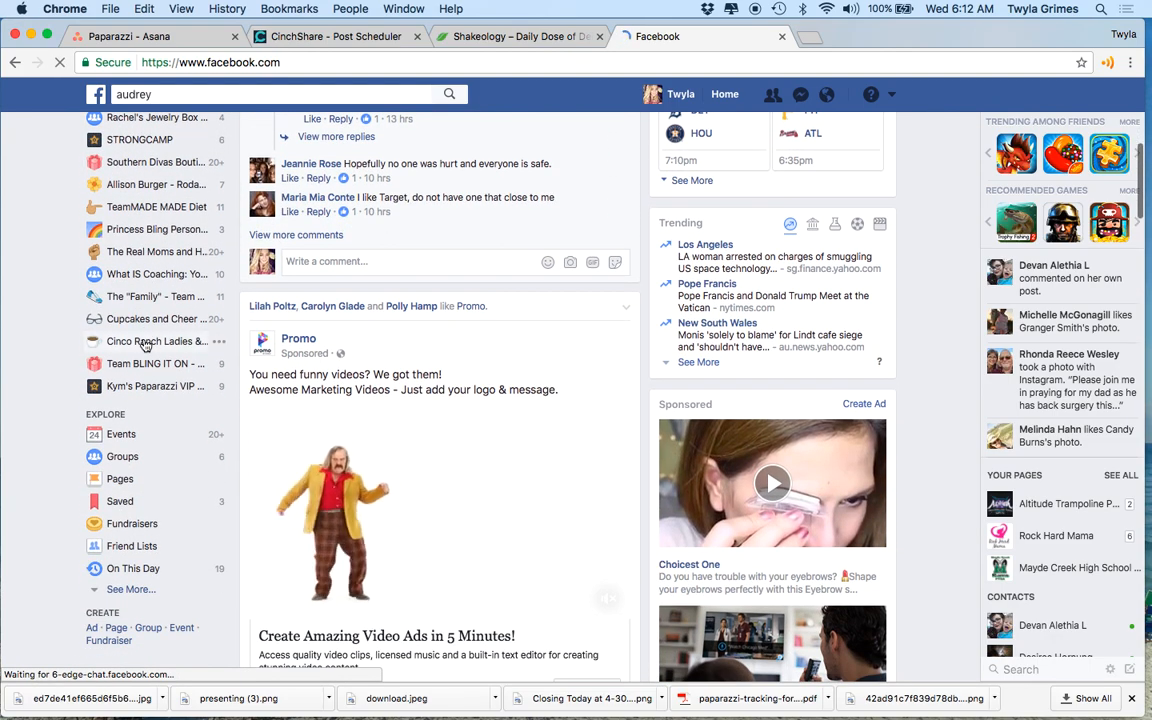
click(124, 437)
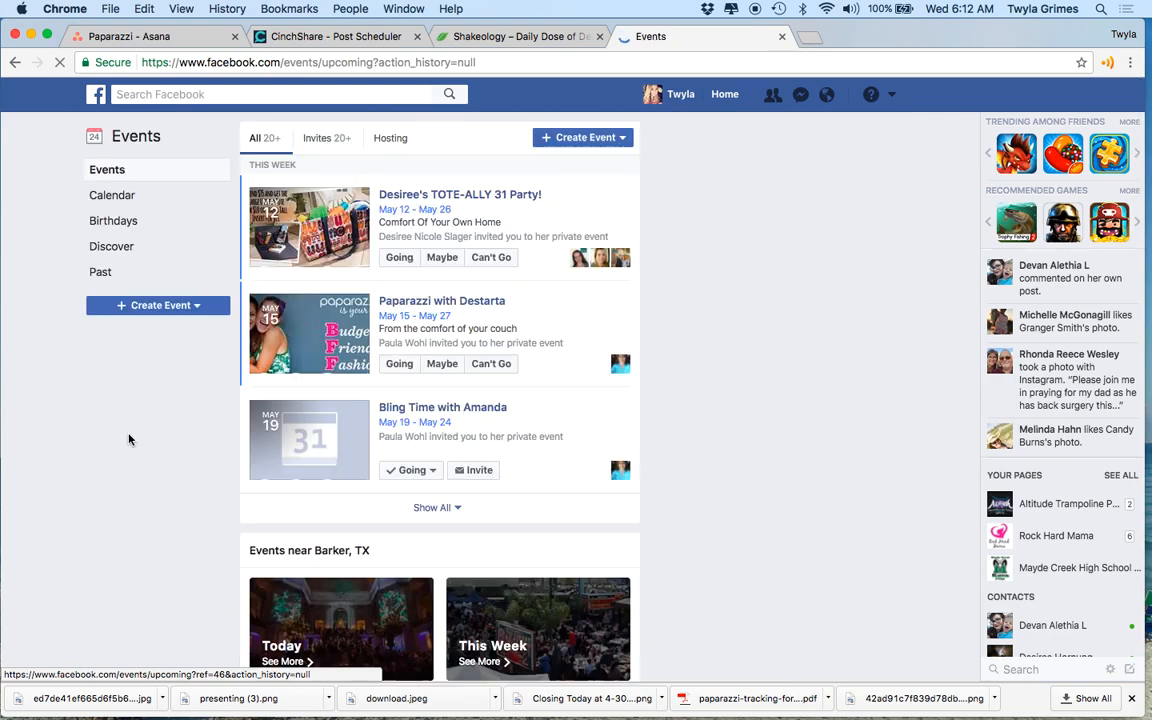
click(104, 274)
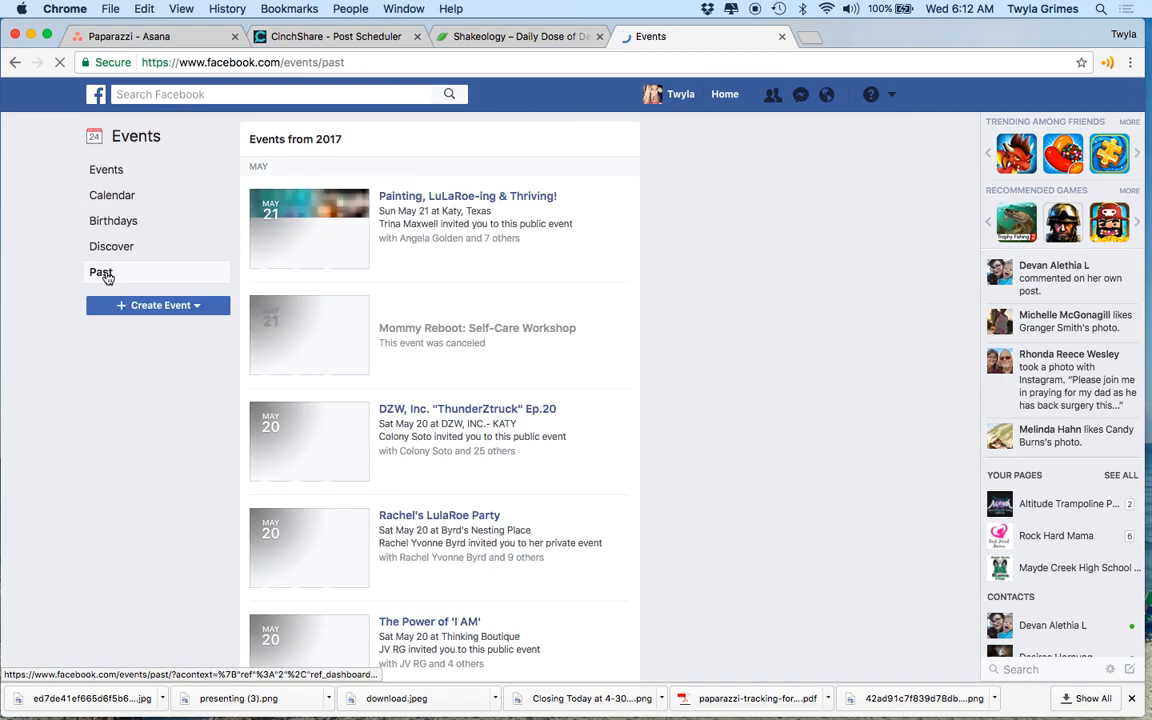
- Find the self-hosted May 1 online Paparazzi party among the past events and open its full discussion
scroll(368, 369, down, 3)
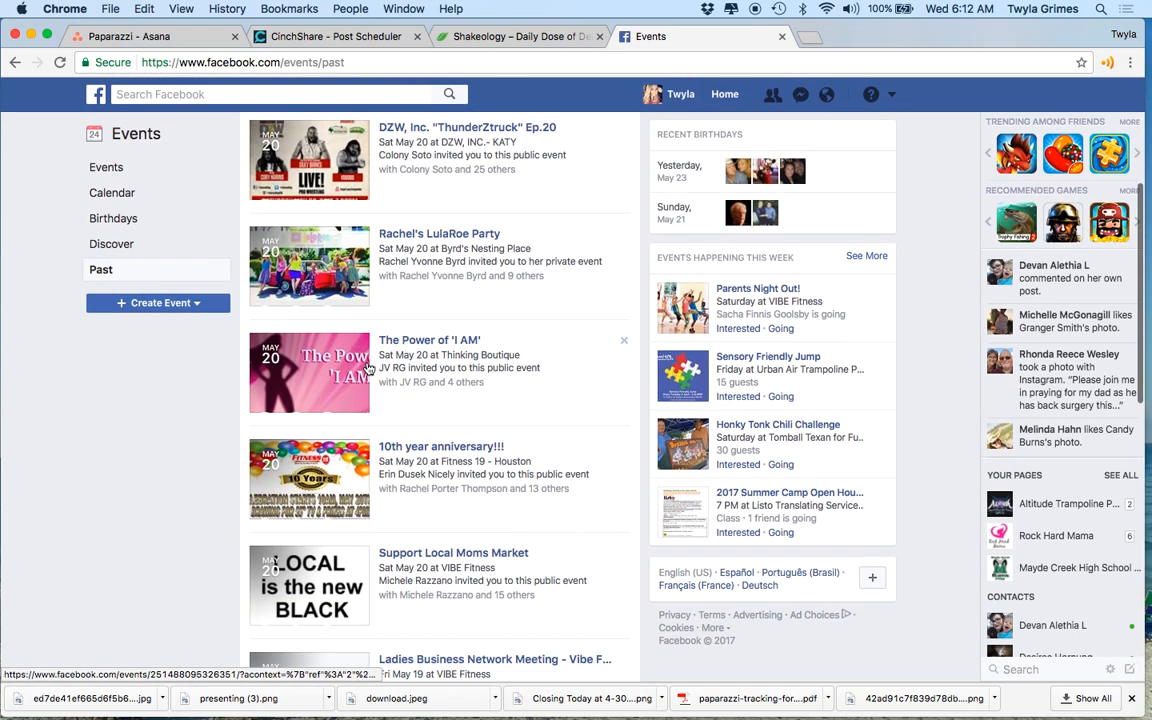
scroll(368, 369, down, 10)
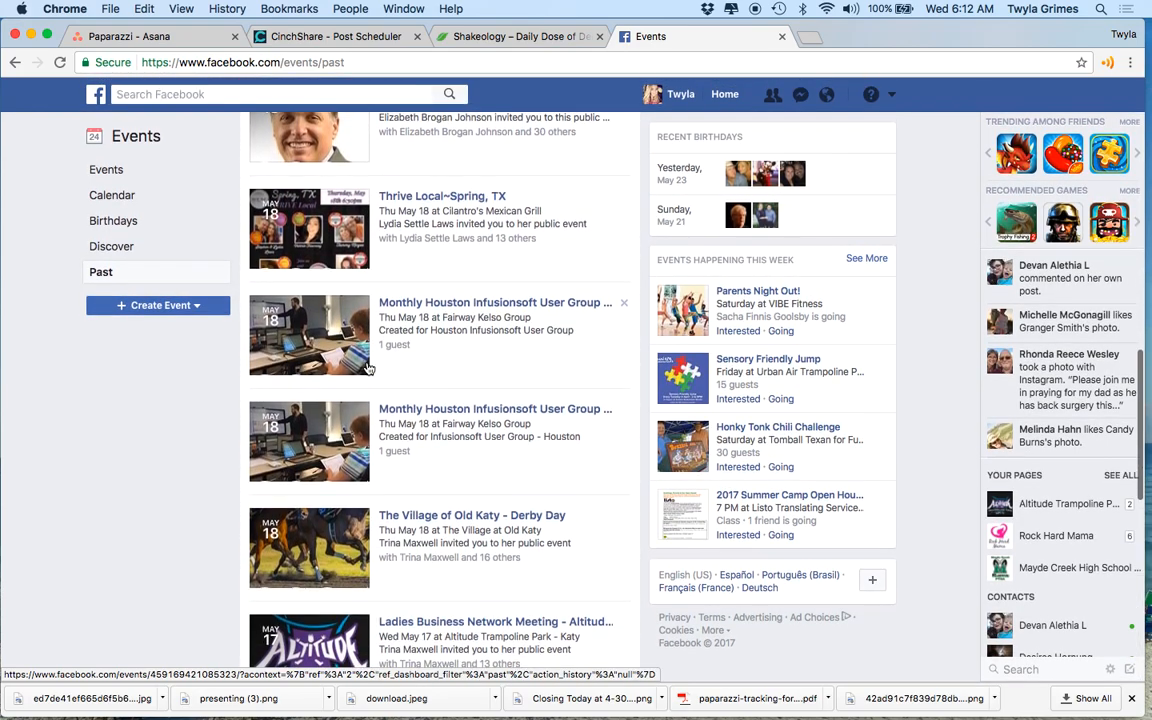
scroll(368, 369, down, 15)
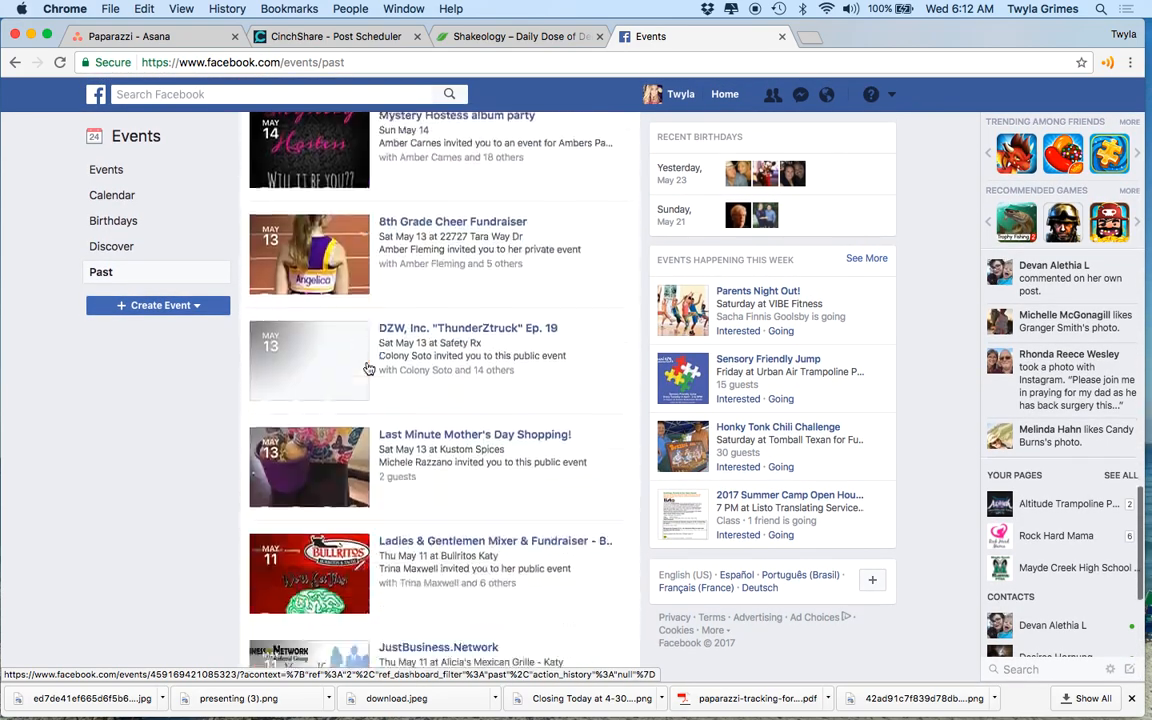
scroll(476, 412, down, 10)
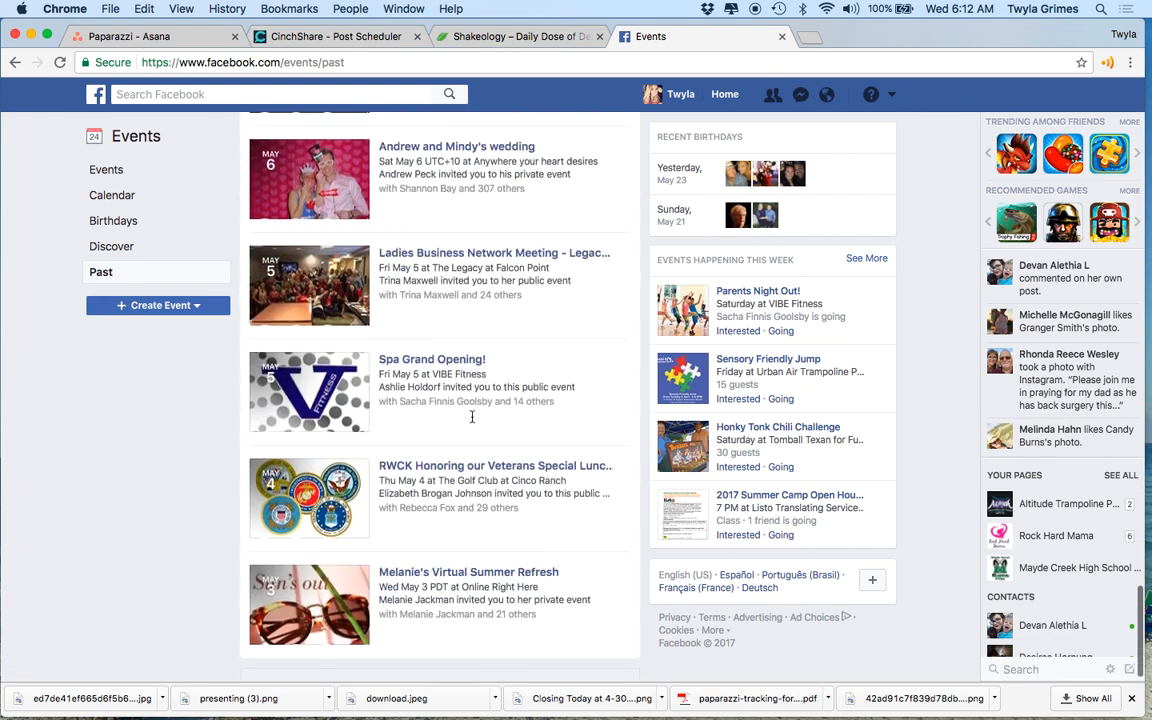
scroll(472, 416, down, 10)
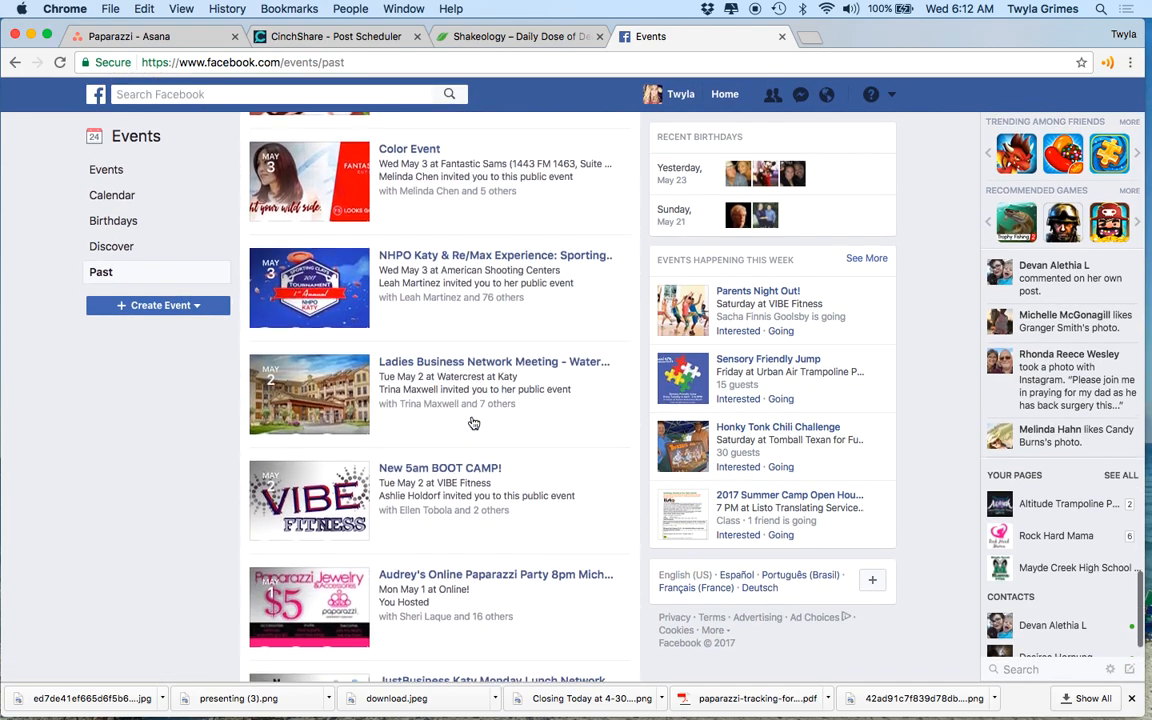
scroll(474, 423, down, 5)
scroll(470, 423, up, 1)
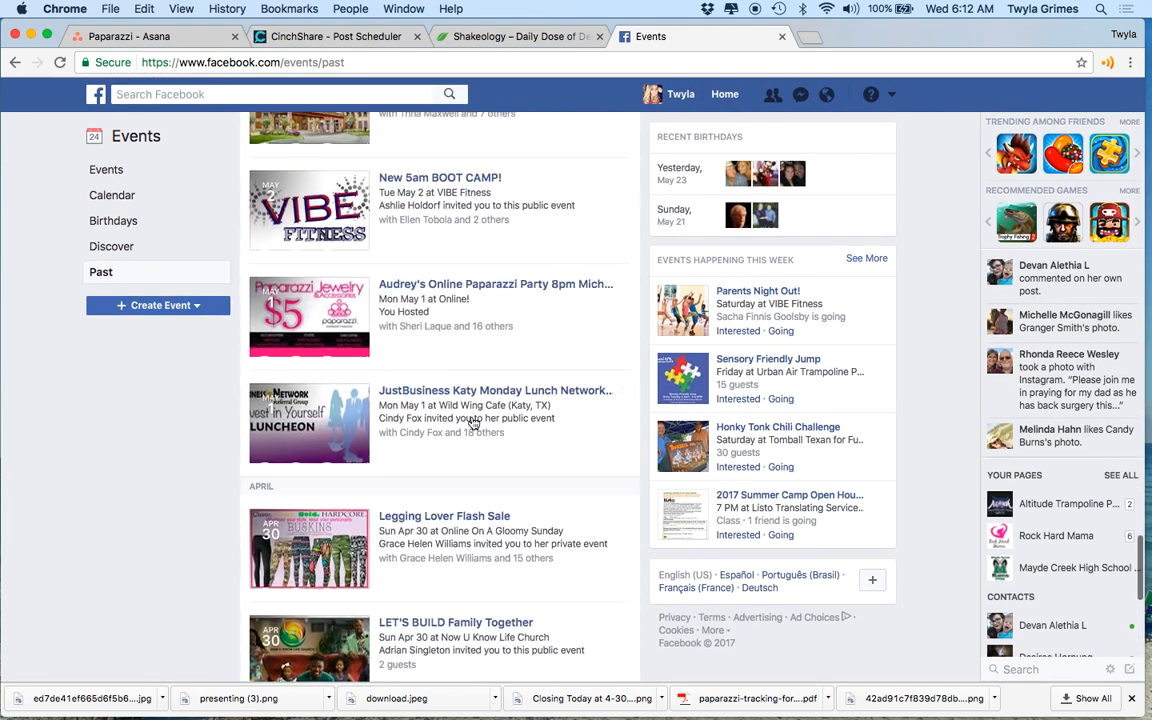
click(527, 286)
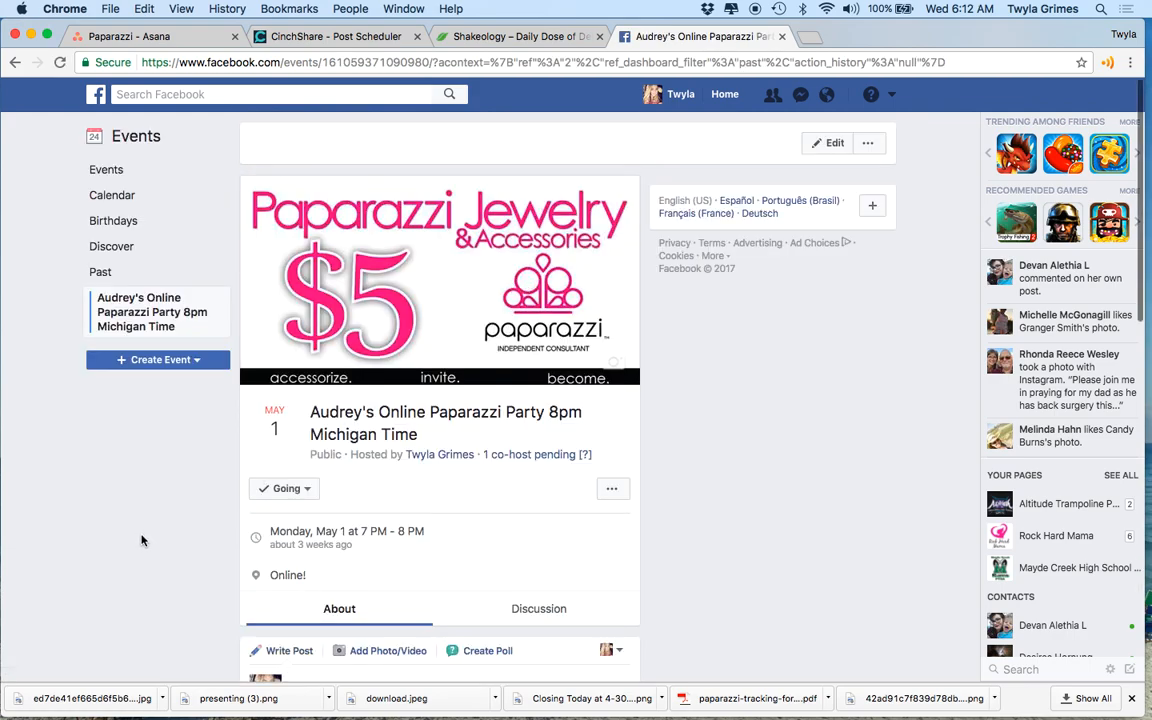
scroll(141, 540, down, 10)
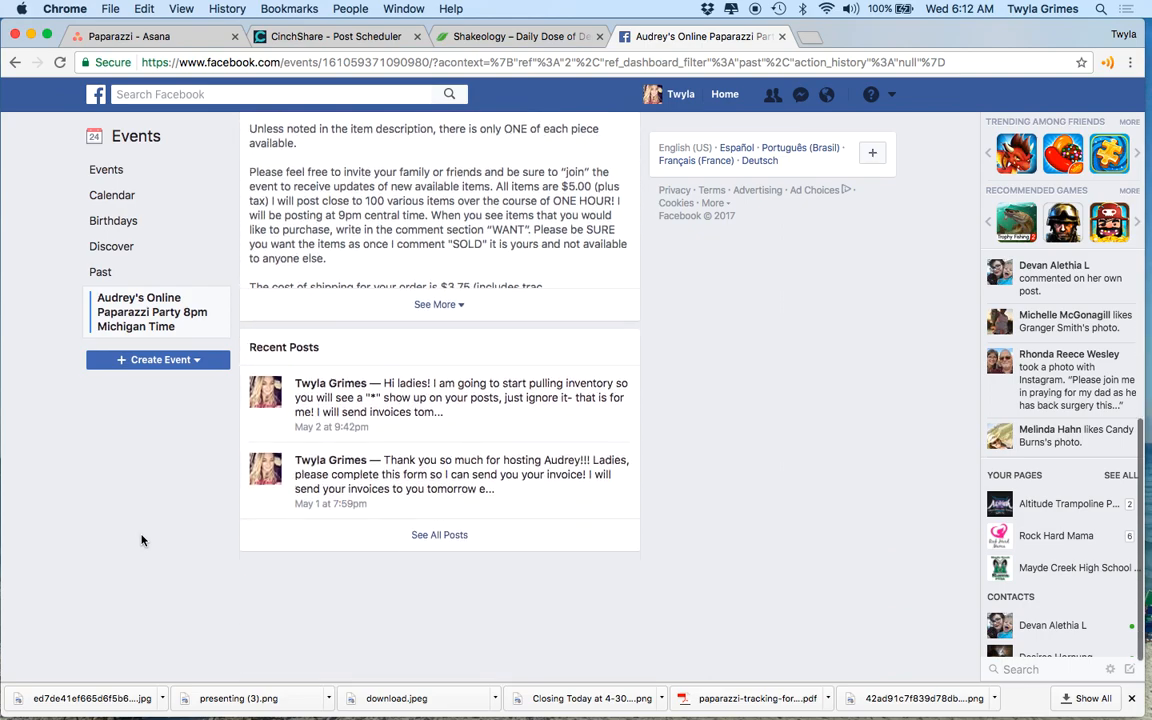
click(445, 487)
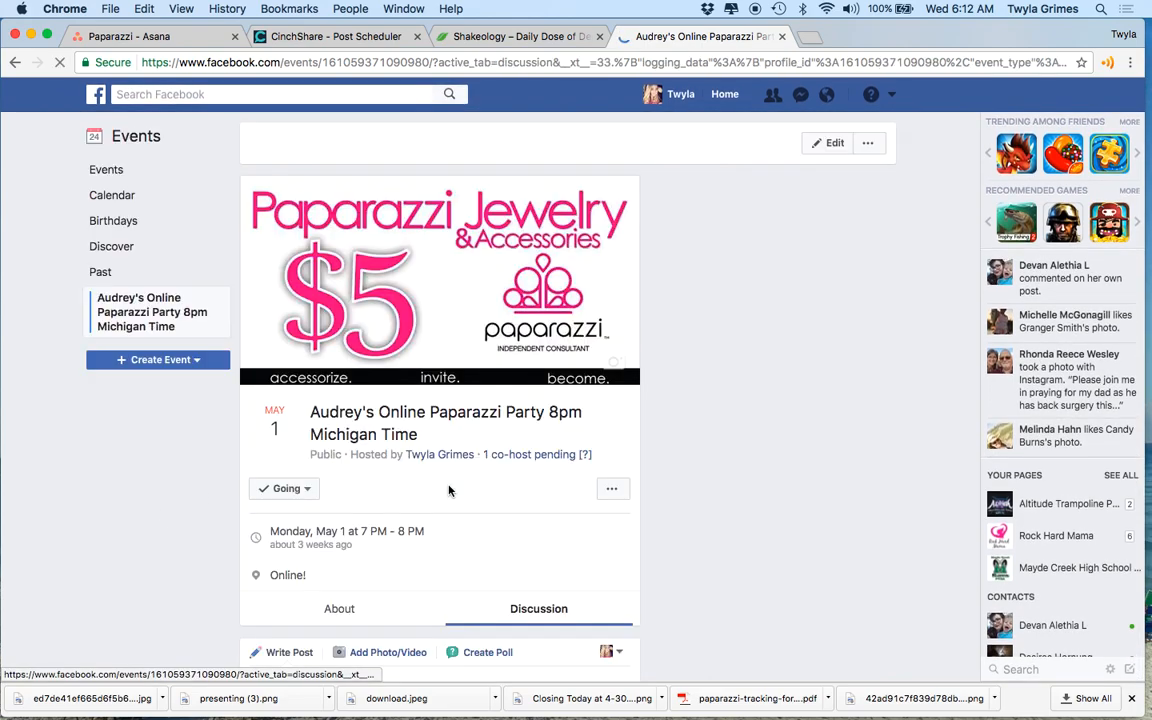
- Examine the party's jewelry posts published through CinchShare, including their posting times and the buyers' comments
scroll(795, 475, down, 10)
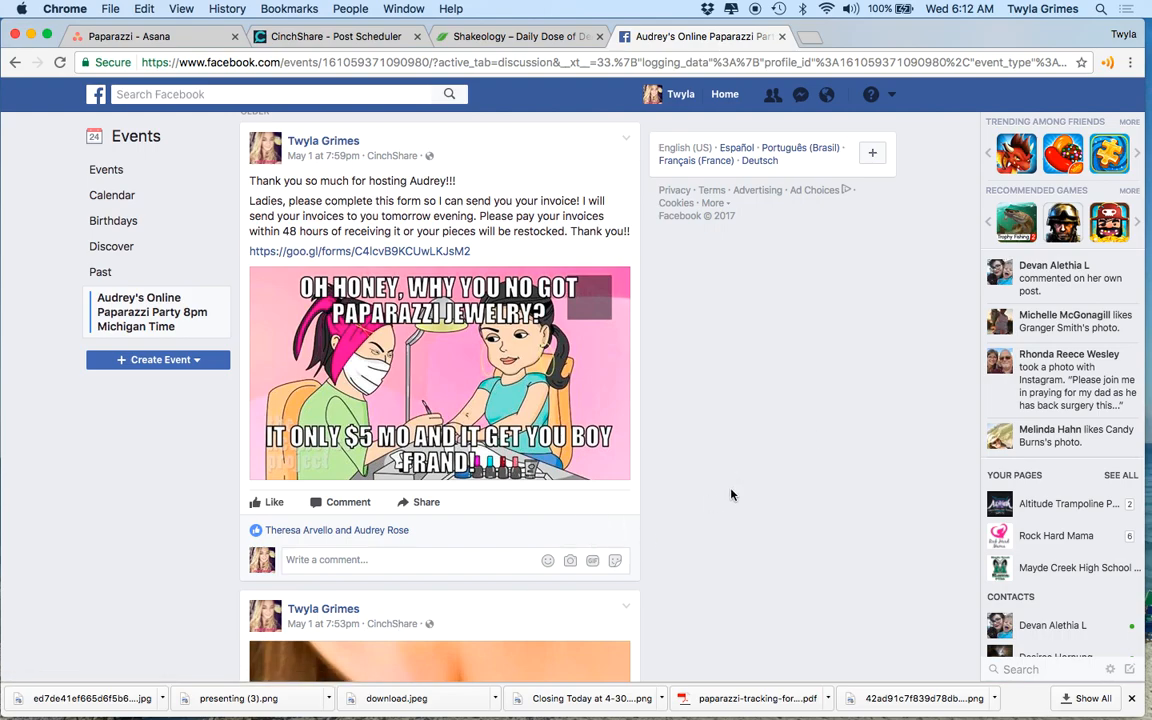
scroll(731, 494, down, 3)
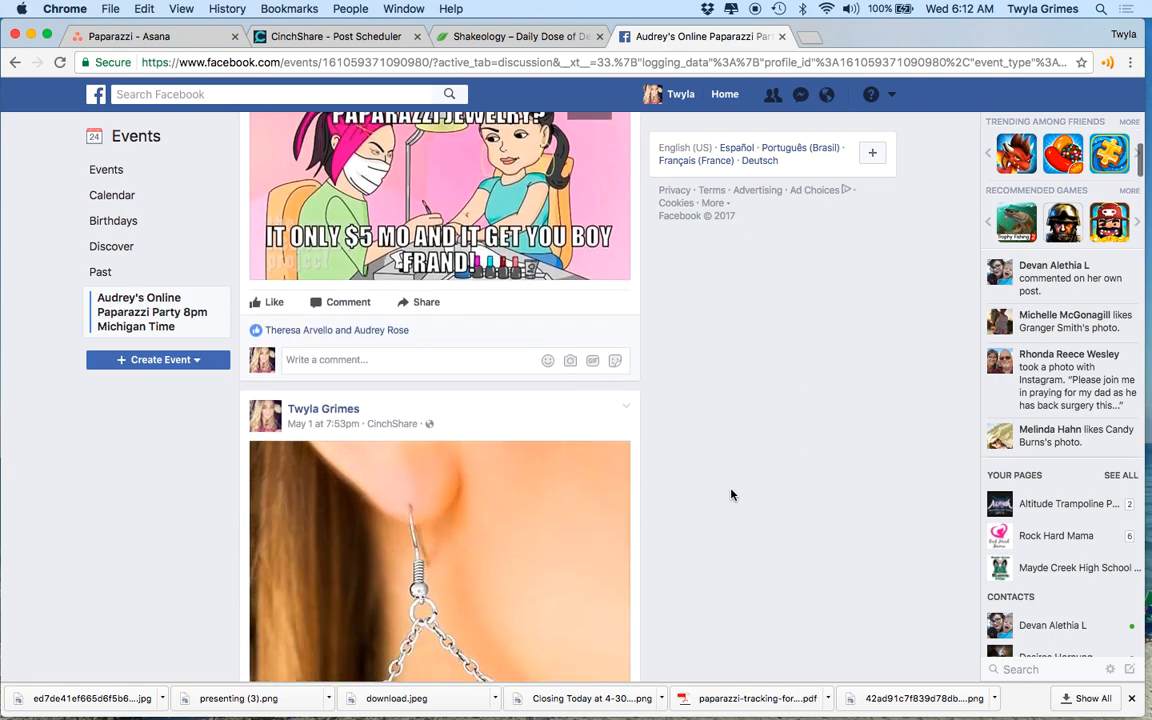
scroll(731, 494, down, 5)
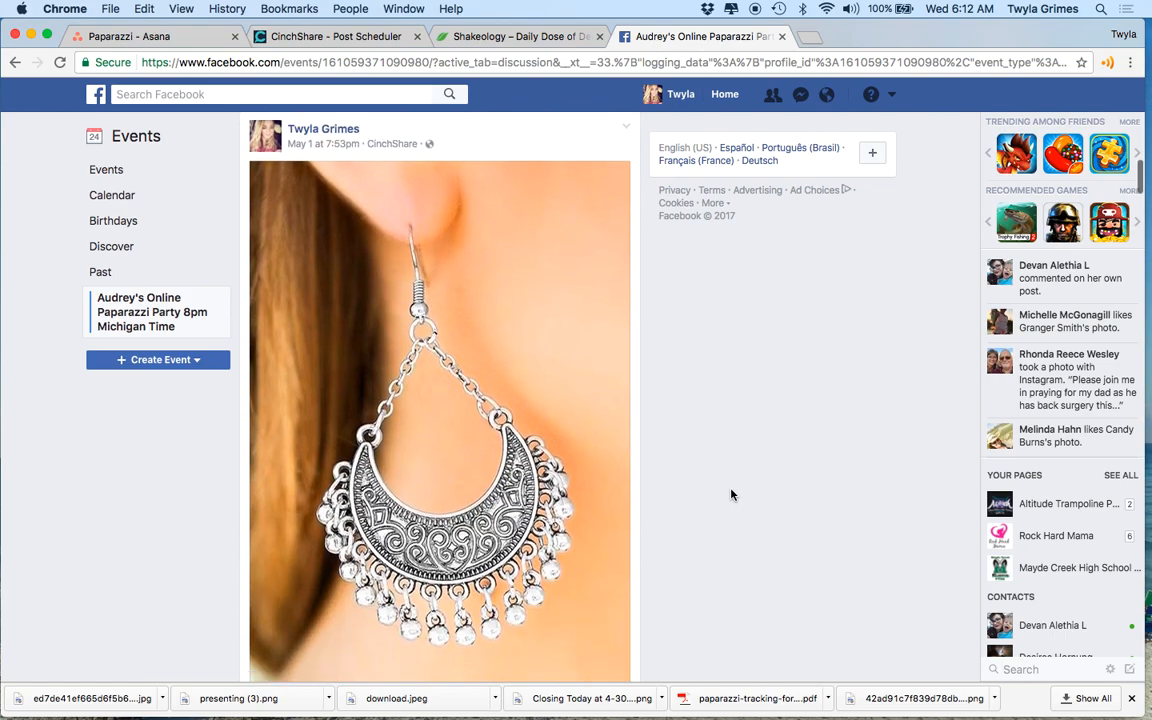
scroll(731, 494, down, 10)
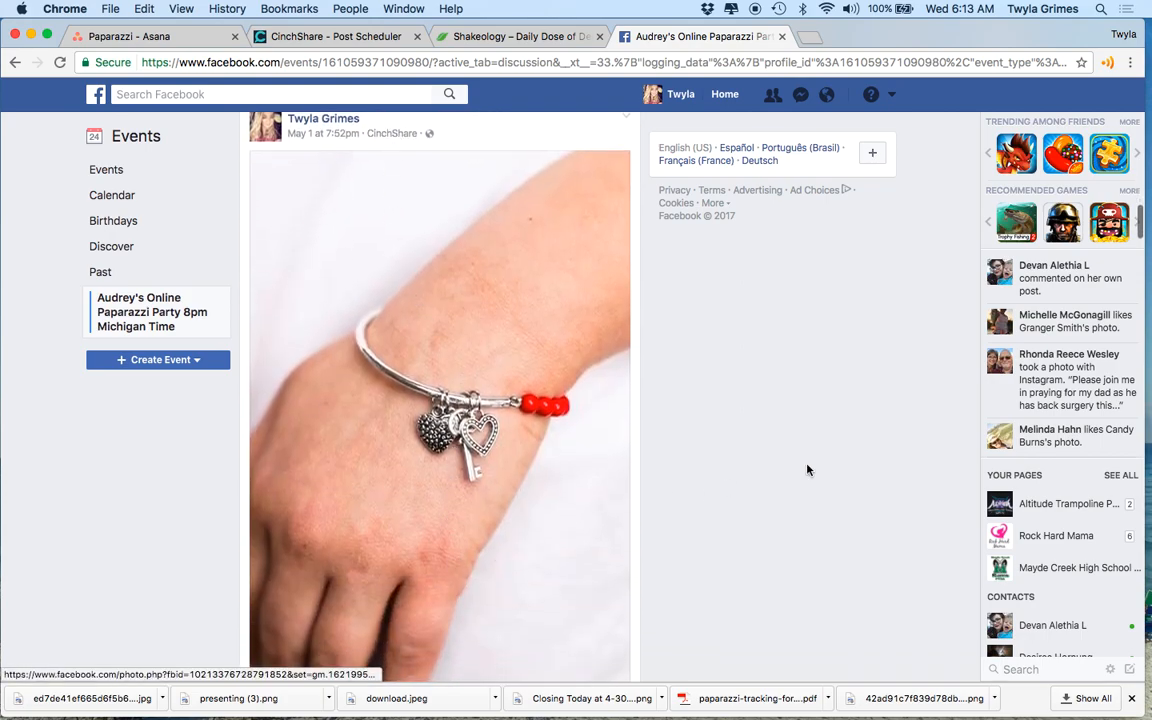
scroll(808, 470, down, 3)
scroll(808, 470, down, 6)
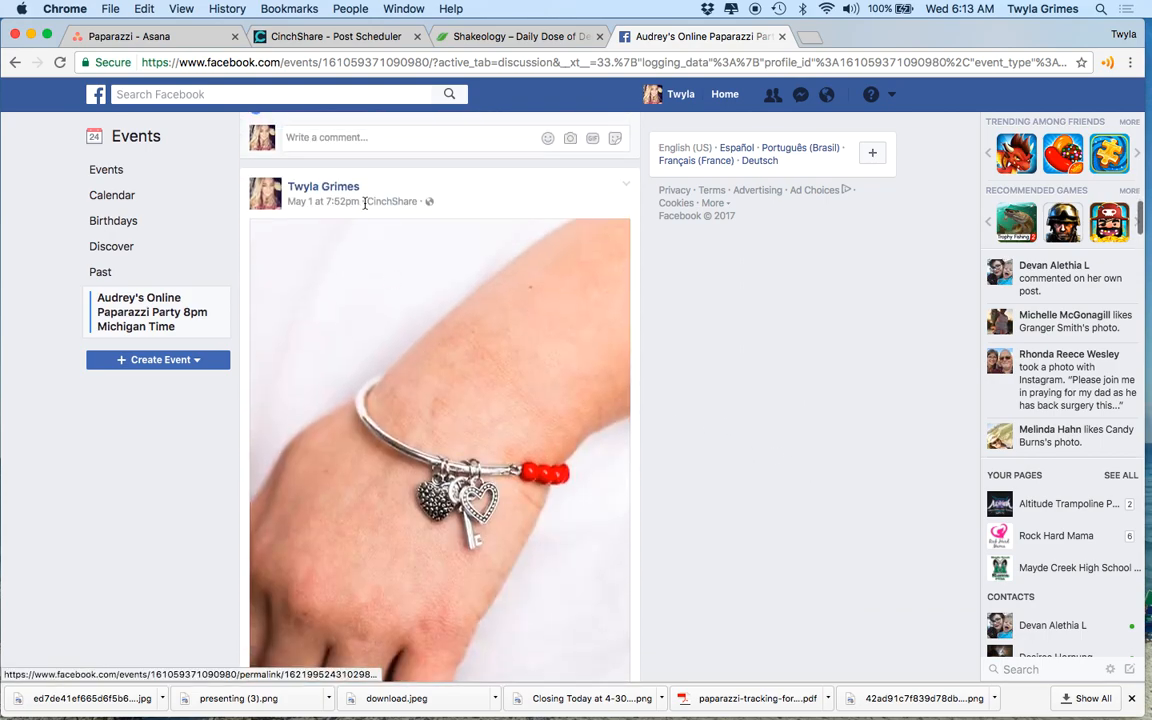
scroll(865, 522, down, 10)
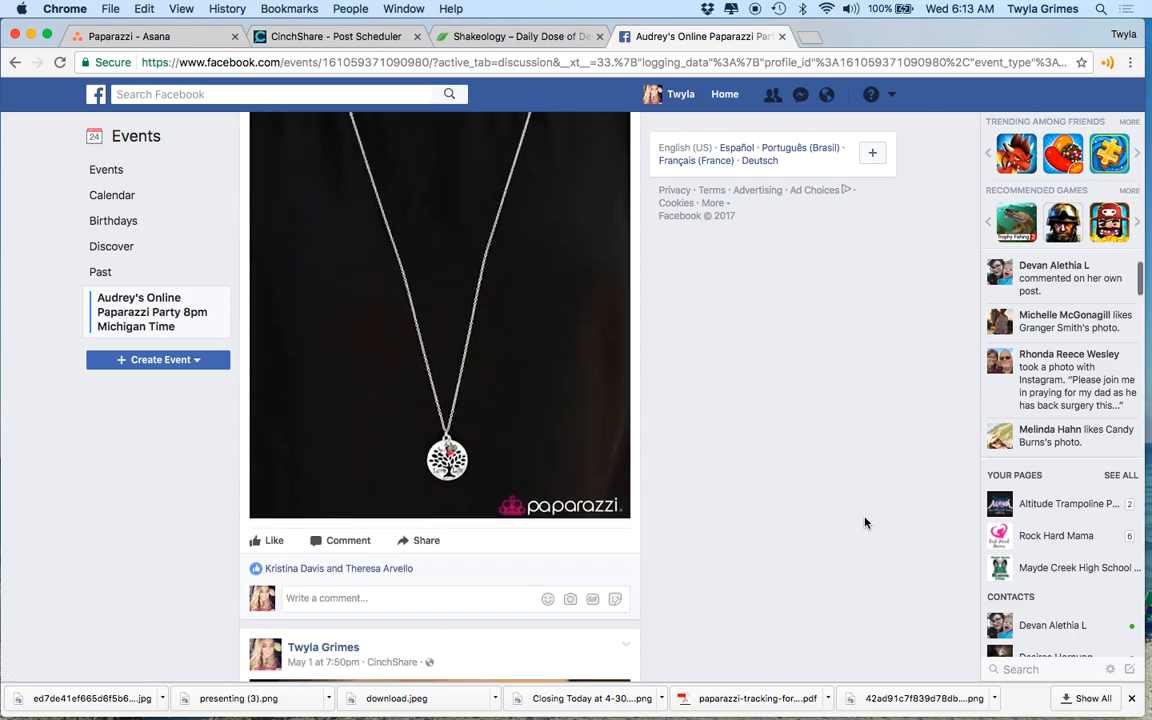
scroll(865, 522, down, 5)
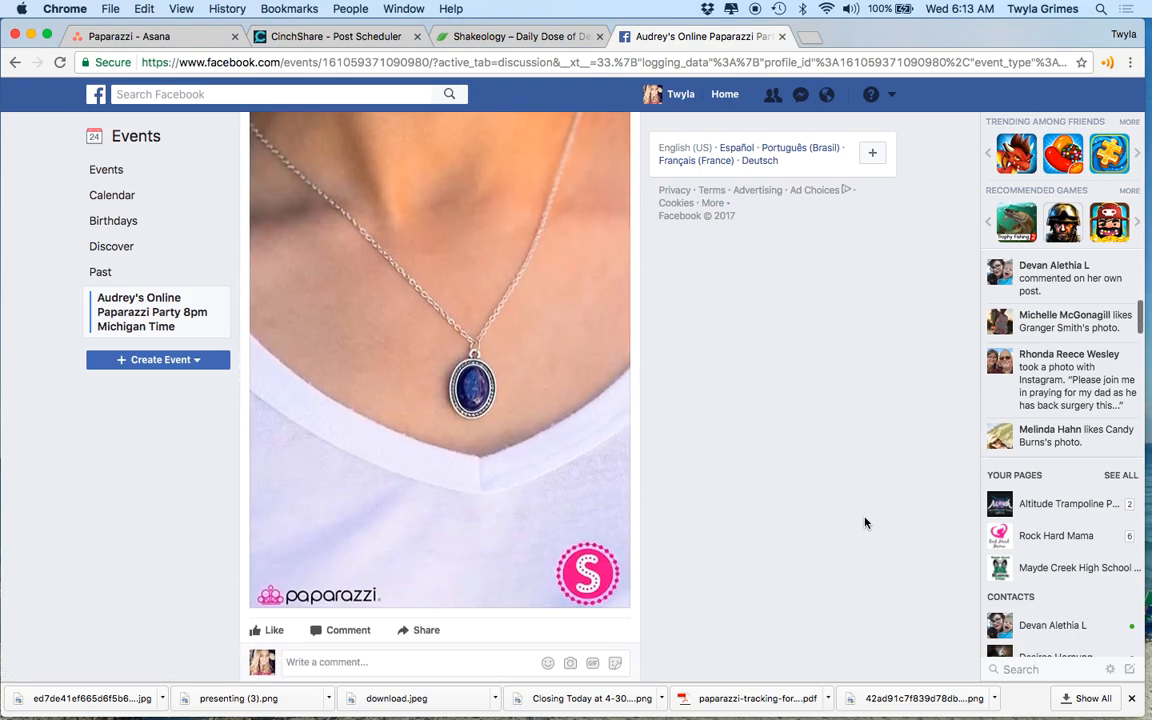
scroll(865, 522, down, 8)
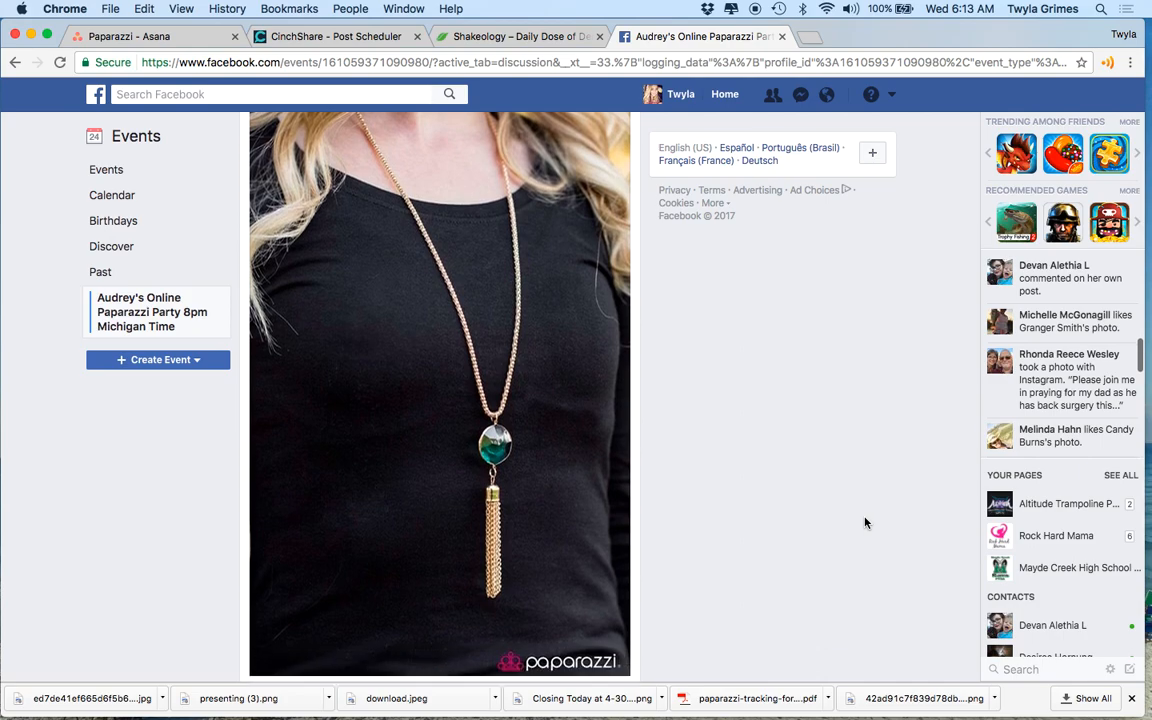
scroll(865, 522, down, 5)
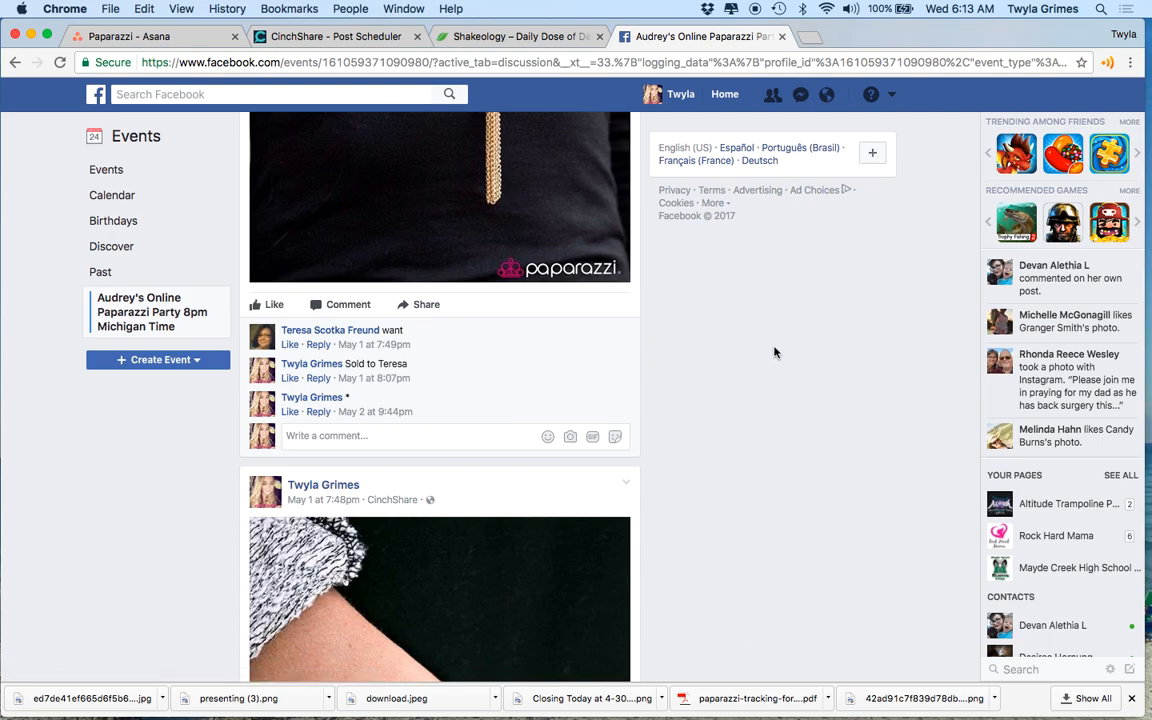
scroll(773, 352, up, 3)
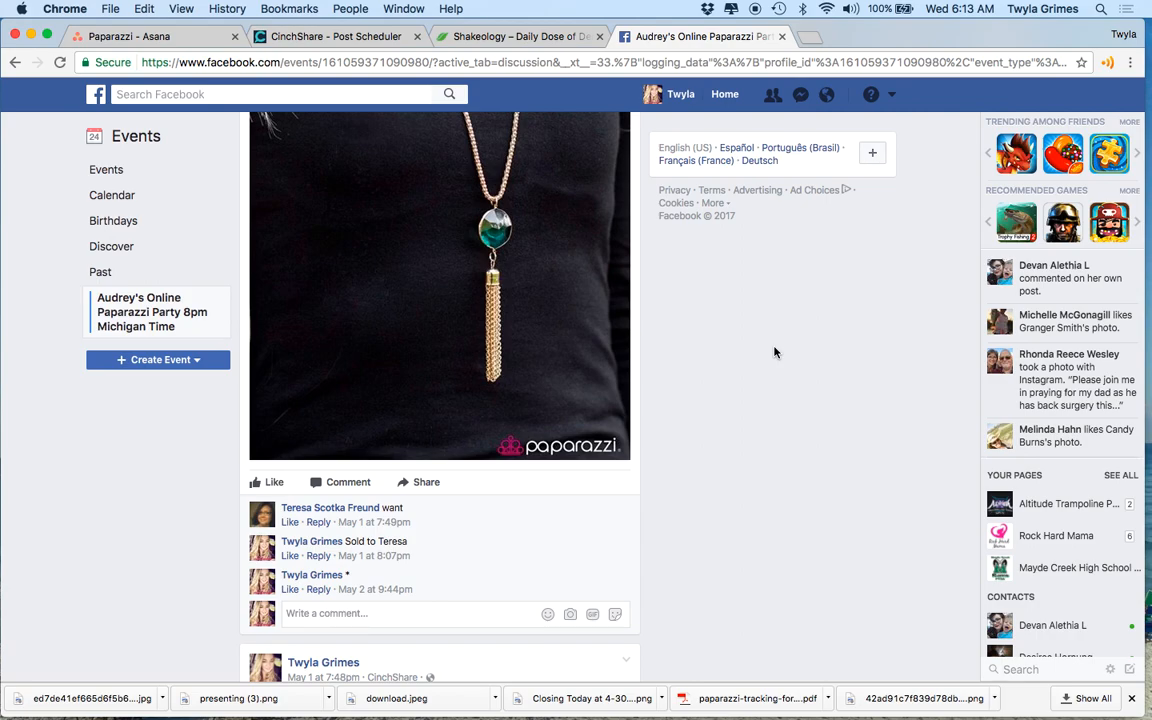
scroll(774, 352, down, 5)
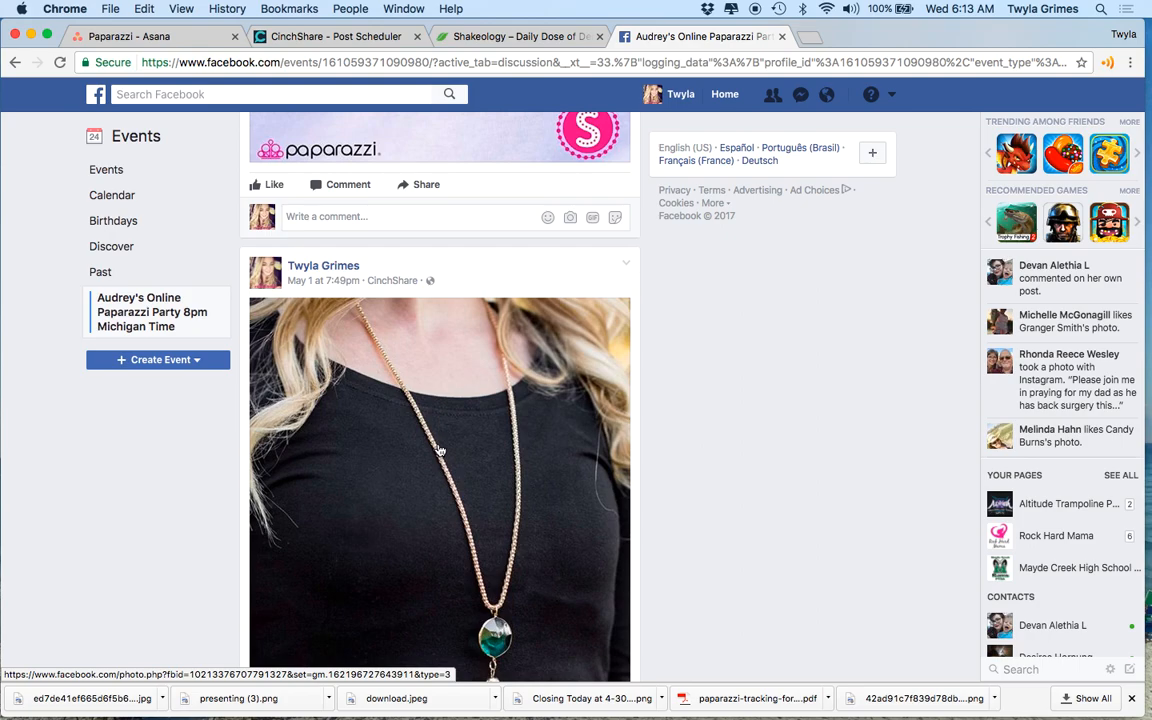
scroll(438, 450, down, 5)
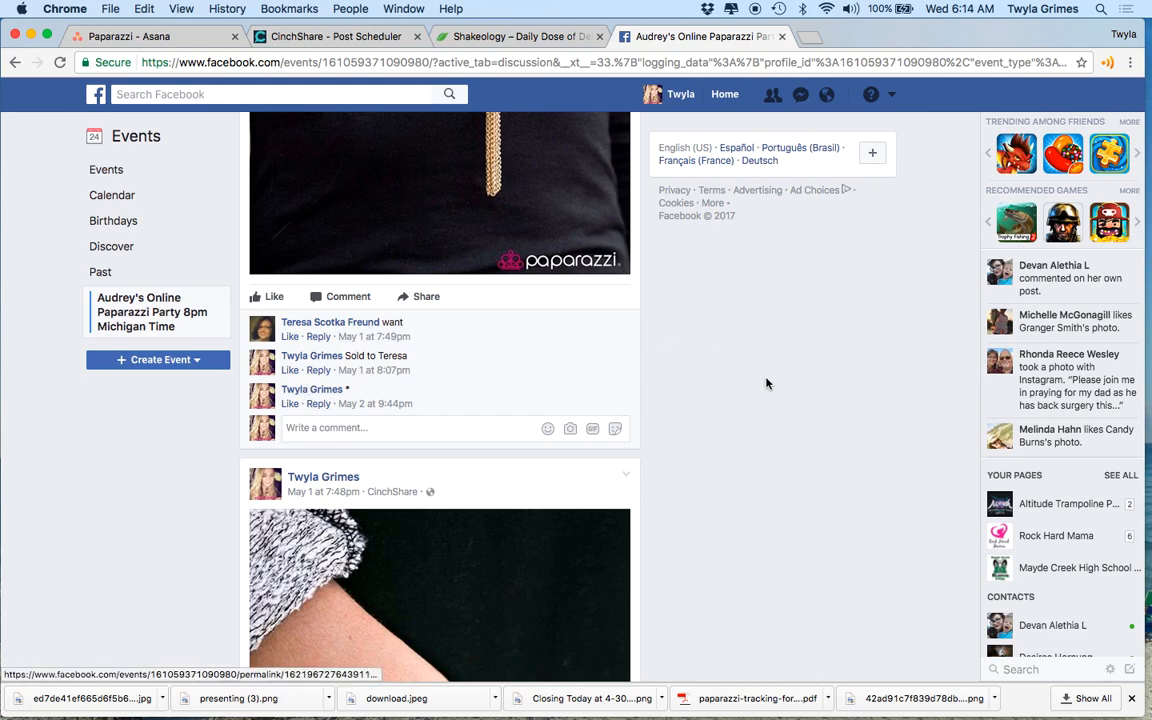
- Examine the jewelry posts from May 1 between 7:46pm and 7:52pm, including the graphic pointing guests down to unclaimed items
scroll(755, 470, down, 6)
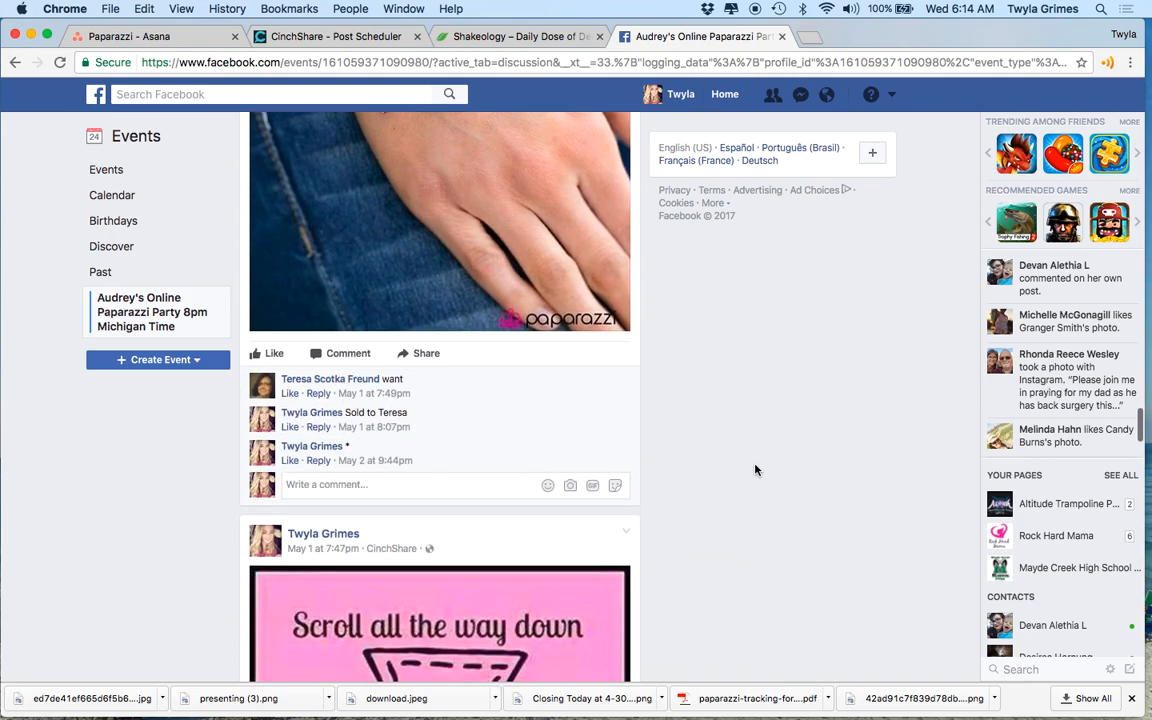
scroll(755, 470, down, 10)
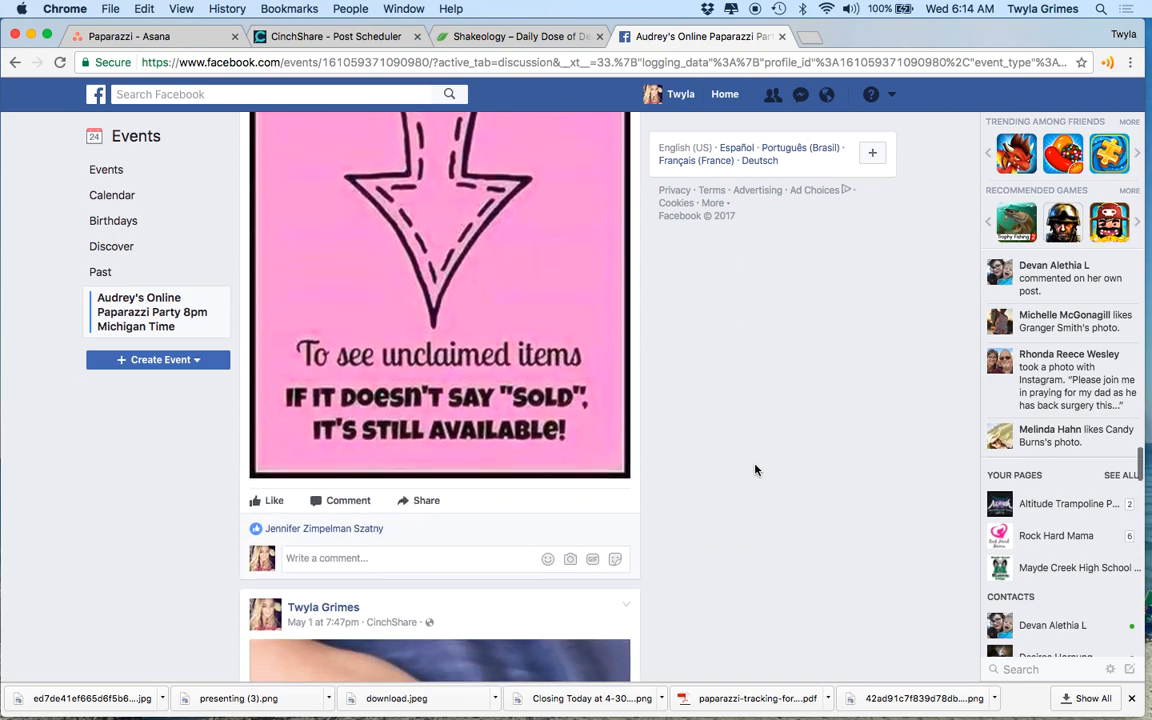
scroll(755, 470, down, 8)
scroll(755, 470, down, 5)
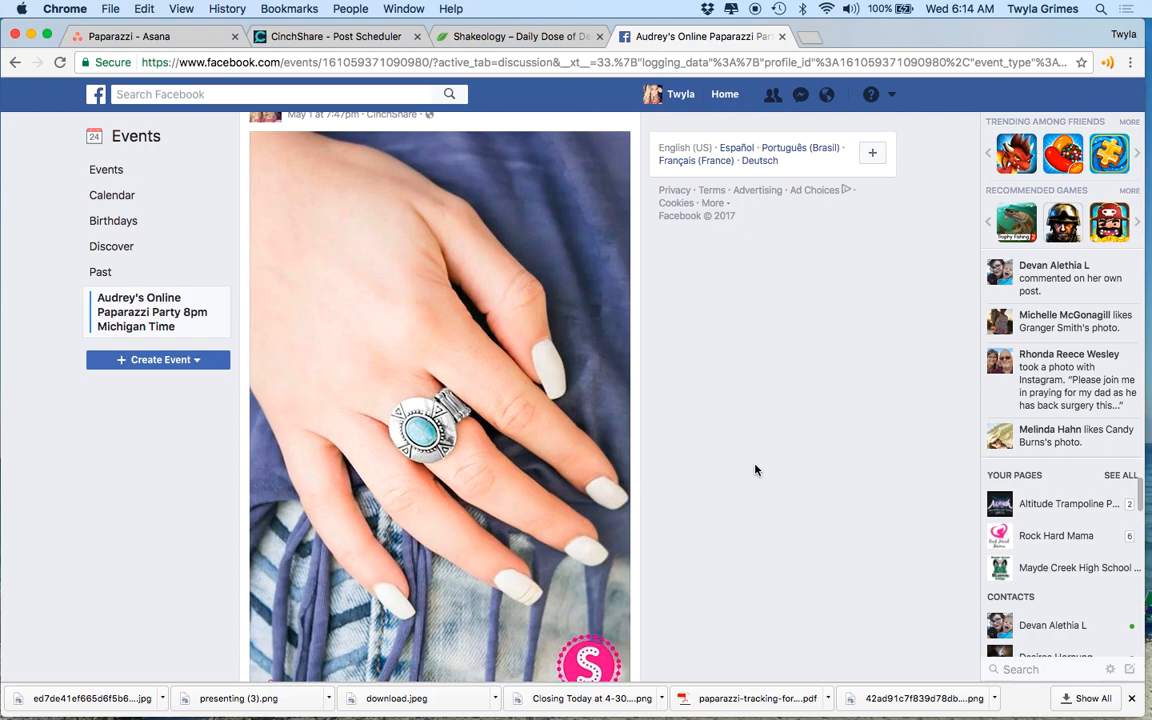
scroll(755, 470, down, 5)
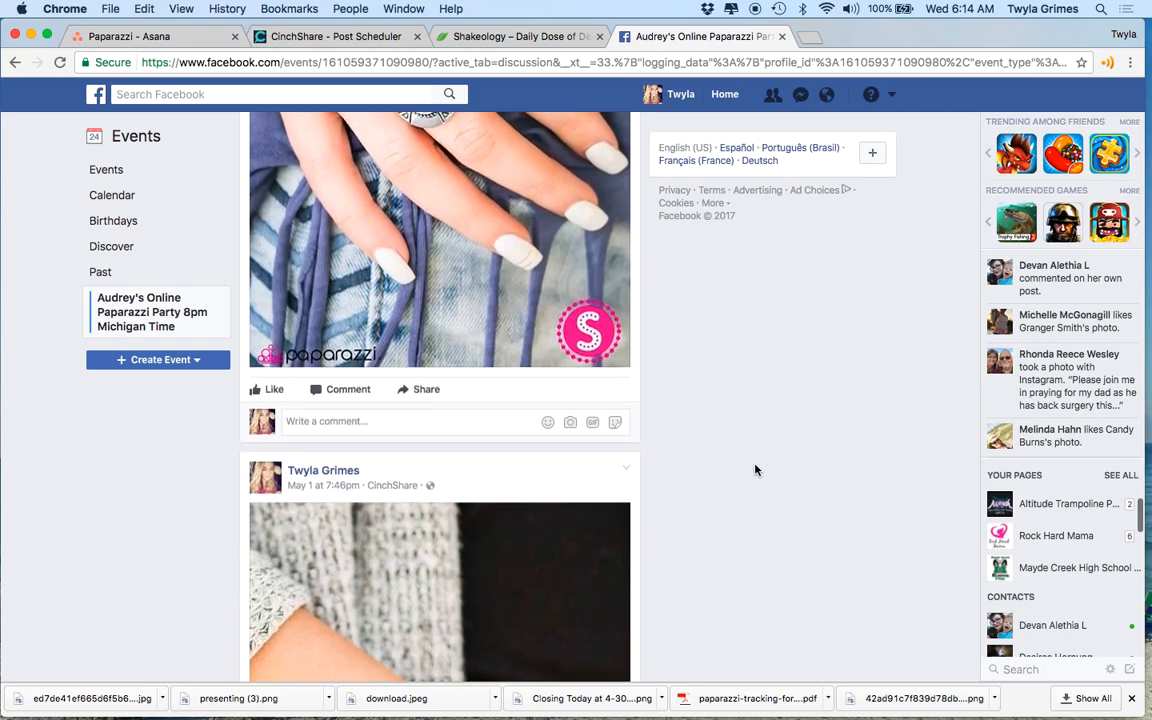
scroll(755, 470, down, 10)
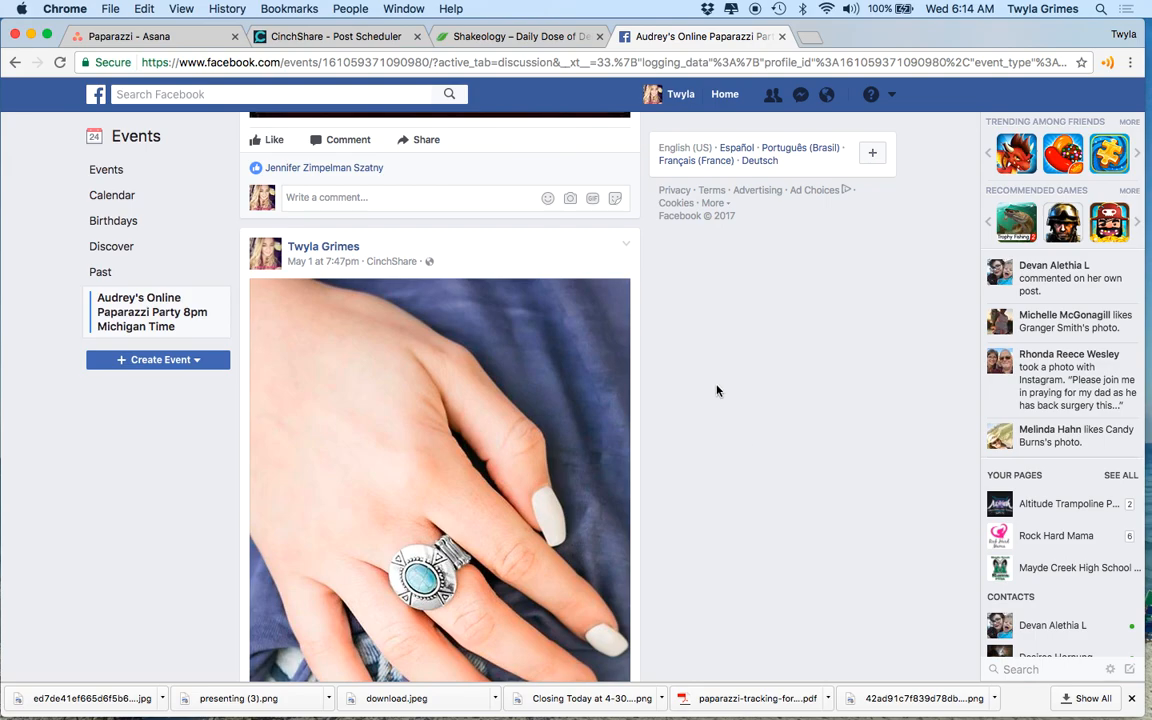
scroll(716, 390, down, 6)
scroll(716, 390, up, 2)
scroll(716, 390, up, 10)
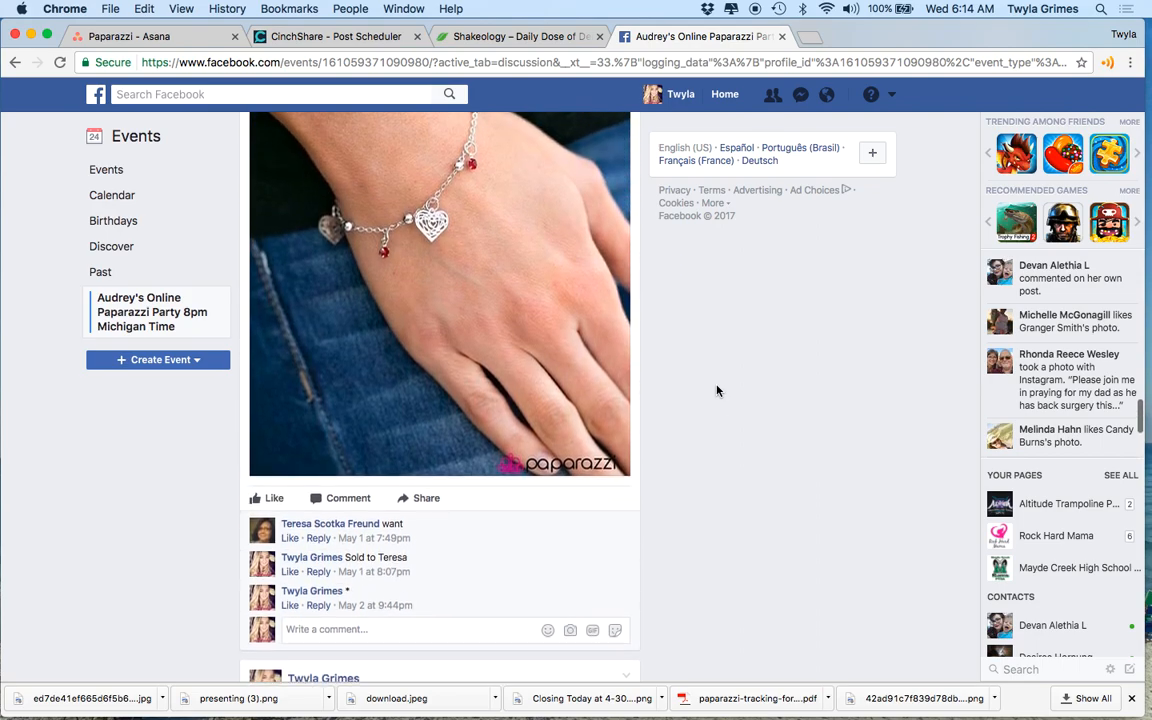
scroll(716, 392, up, 10)
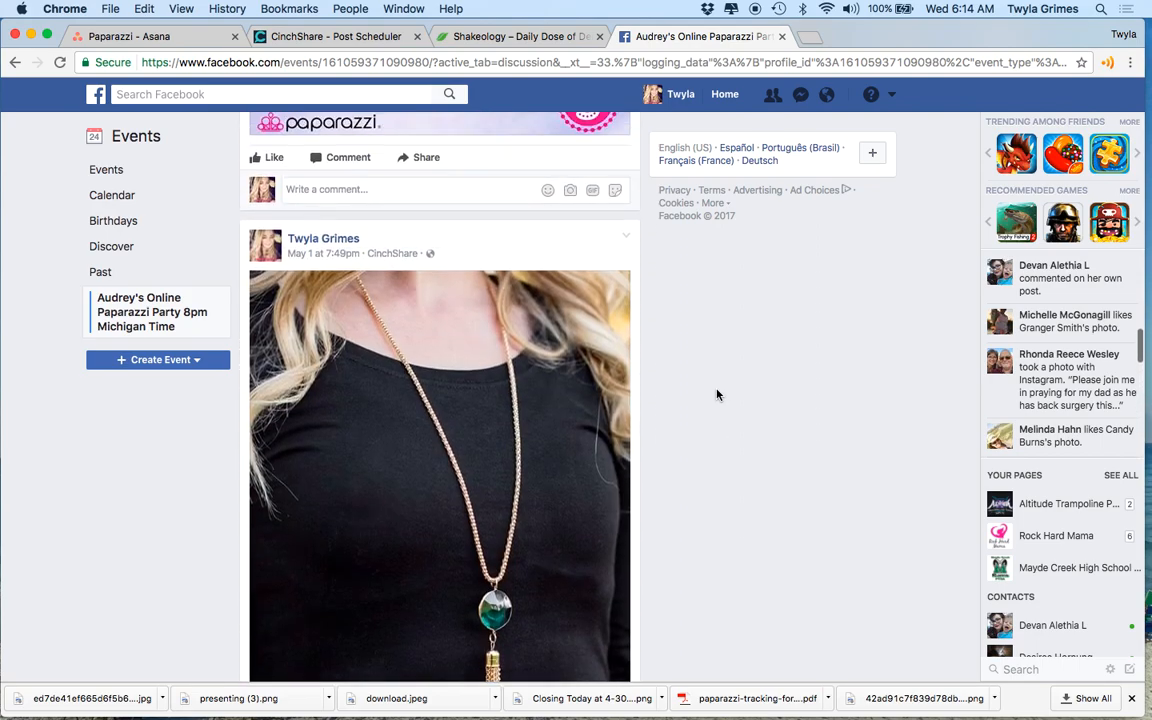
scroll(716, 394, up, 10)
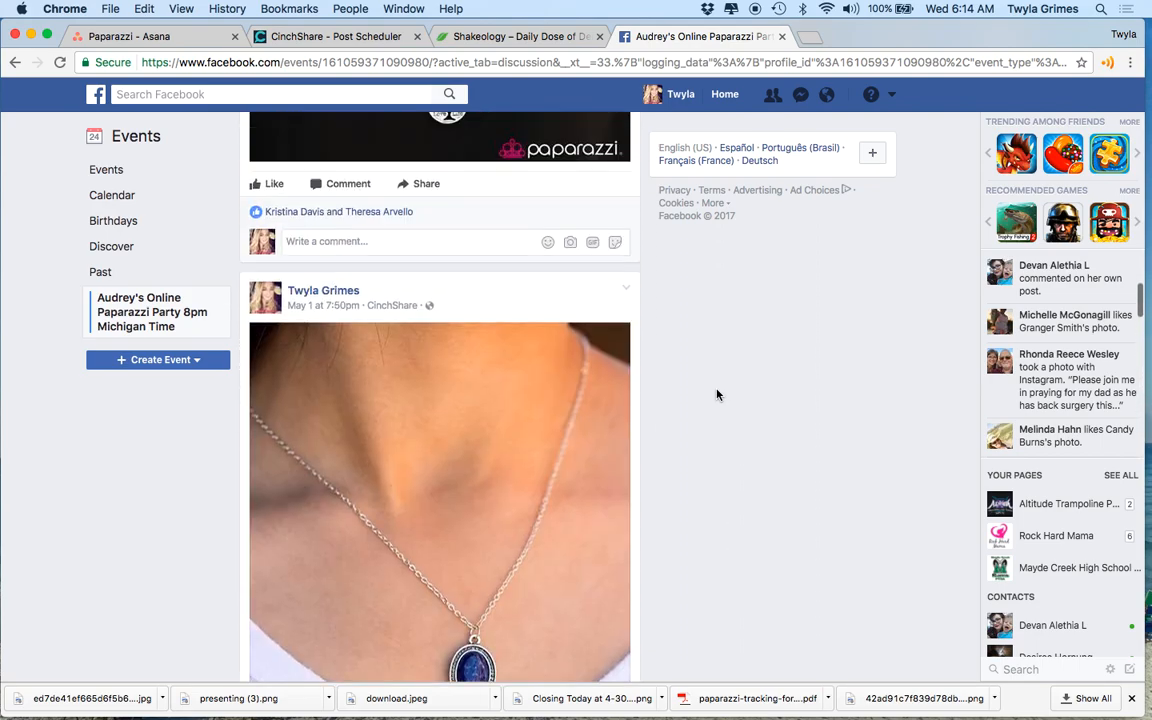
scroll(716, 395, up, 2)
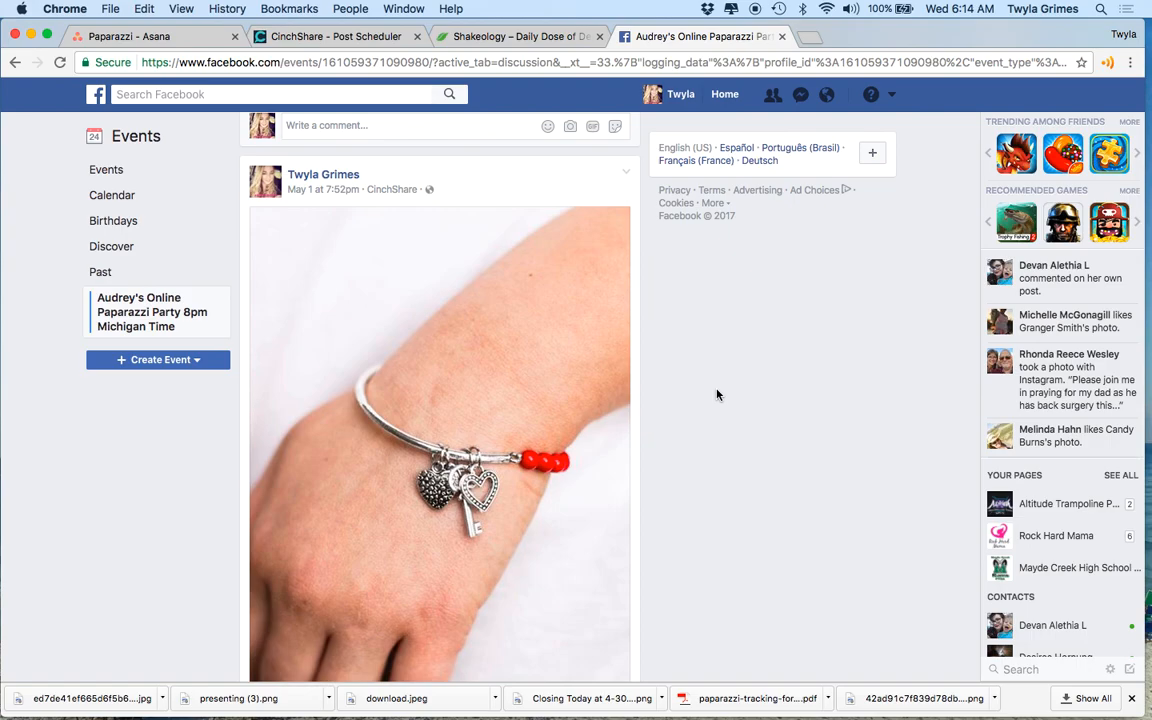
- Review the party's event details, the May 2 inventory notice and the closing 7:59pm thank-you post with the invoice form link
scroll(716, 395, up, 15)
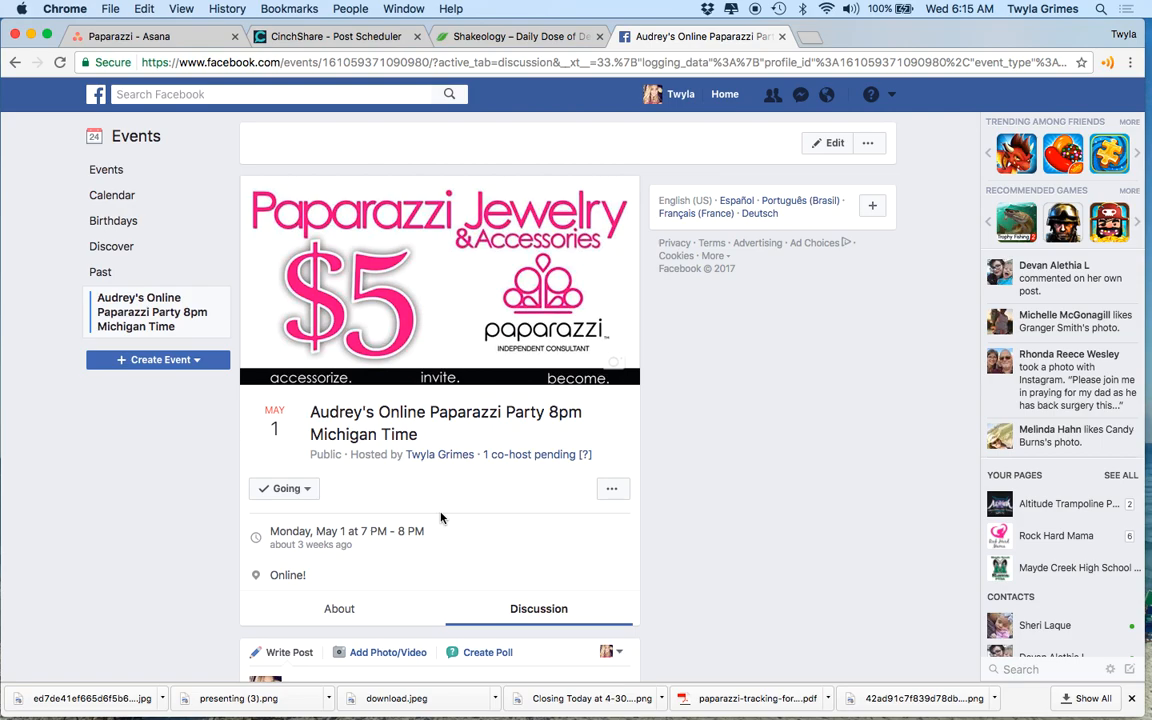
scroll(441, 517, down, 2)
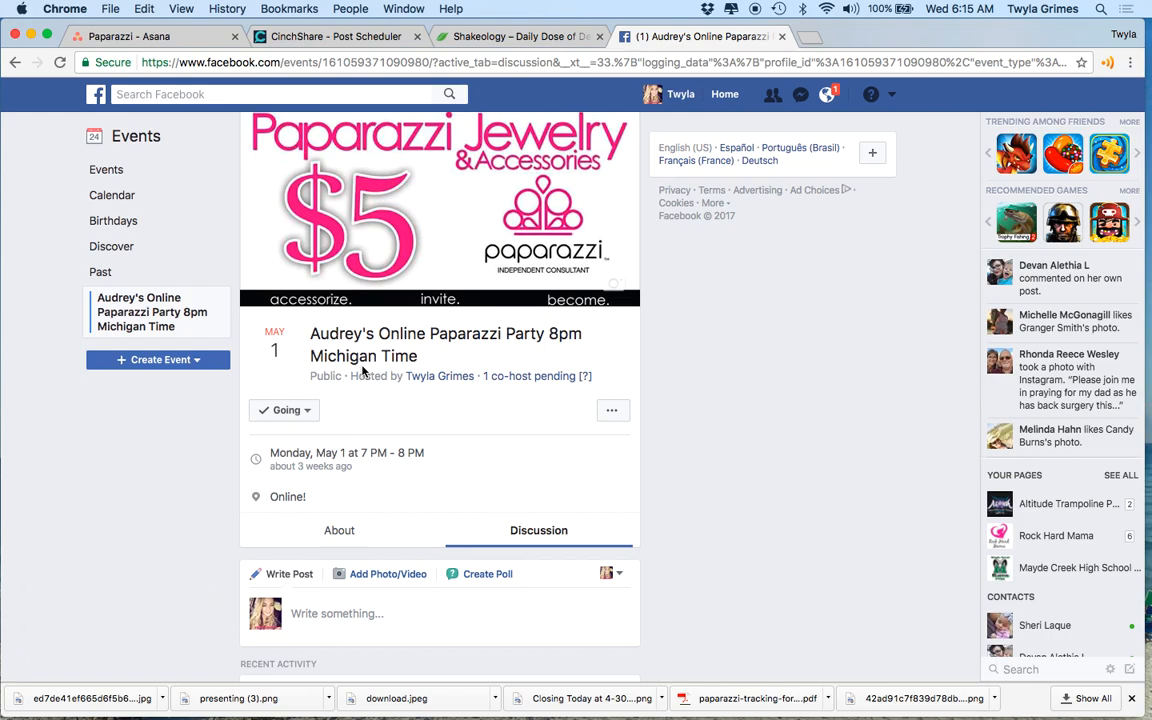
scroll(741, 321, up, 2)
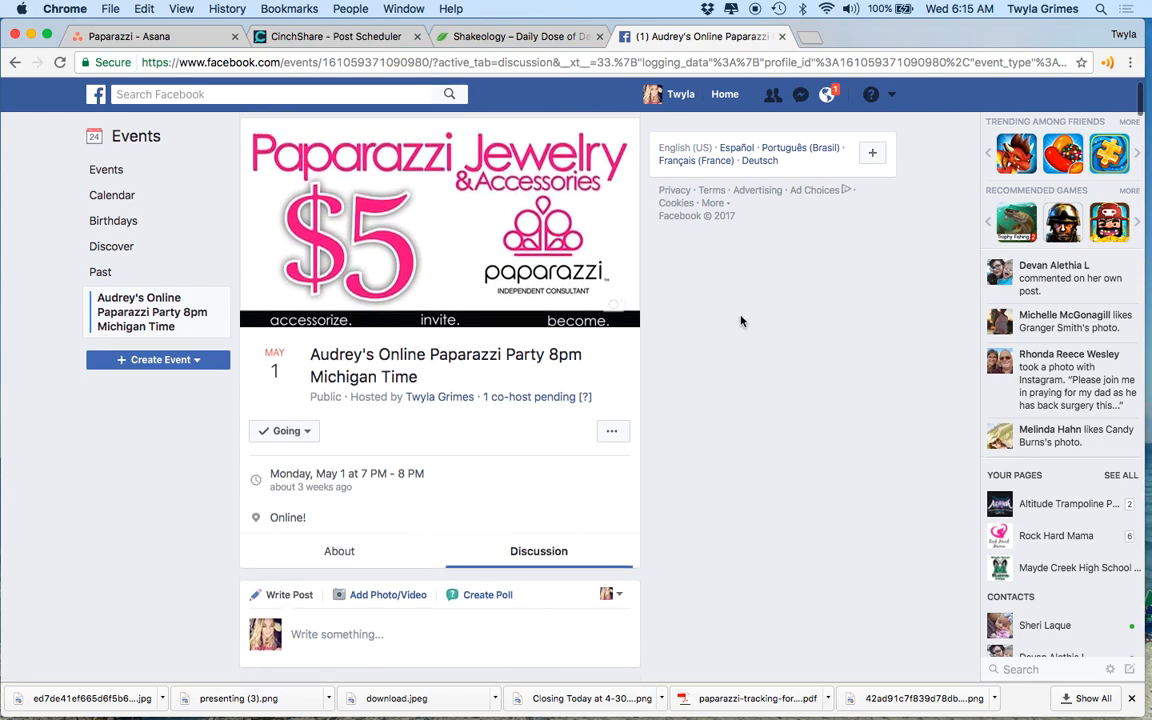
scroll(741, 321, down, 15)
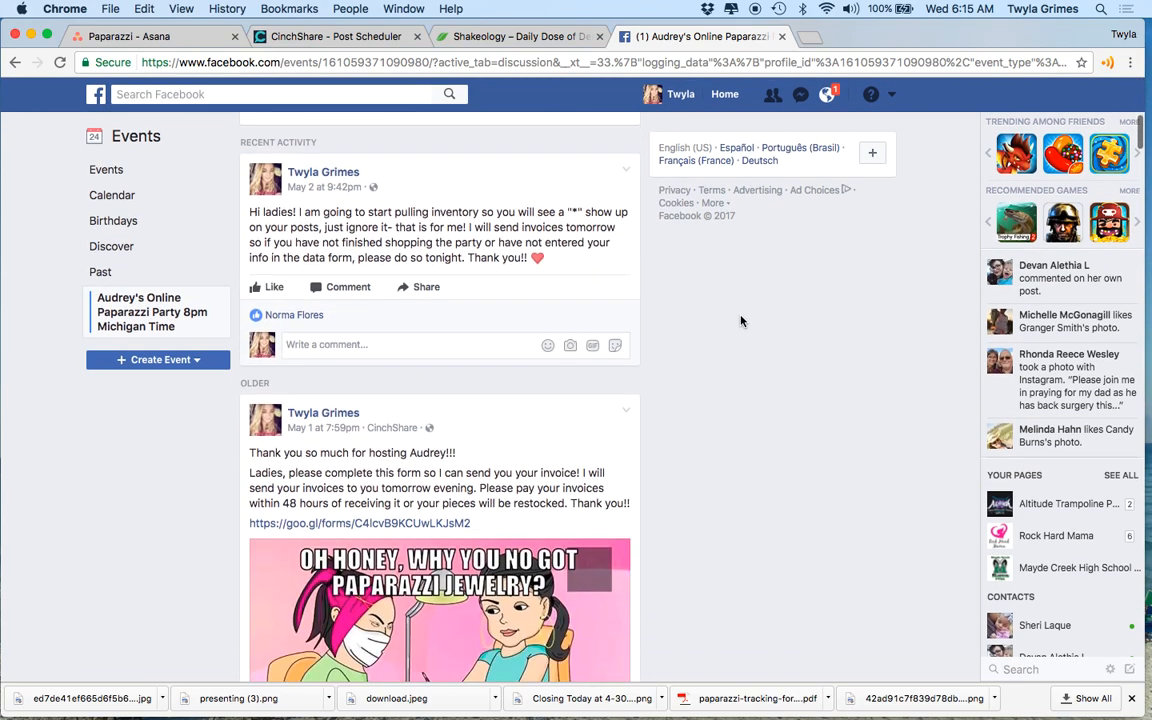
scroll(741, 321, down, 2)
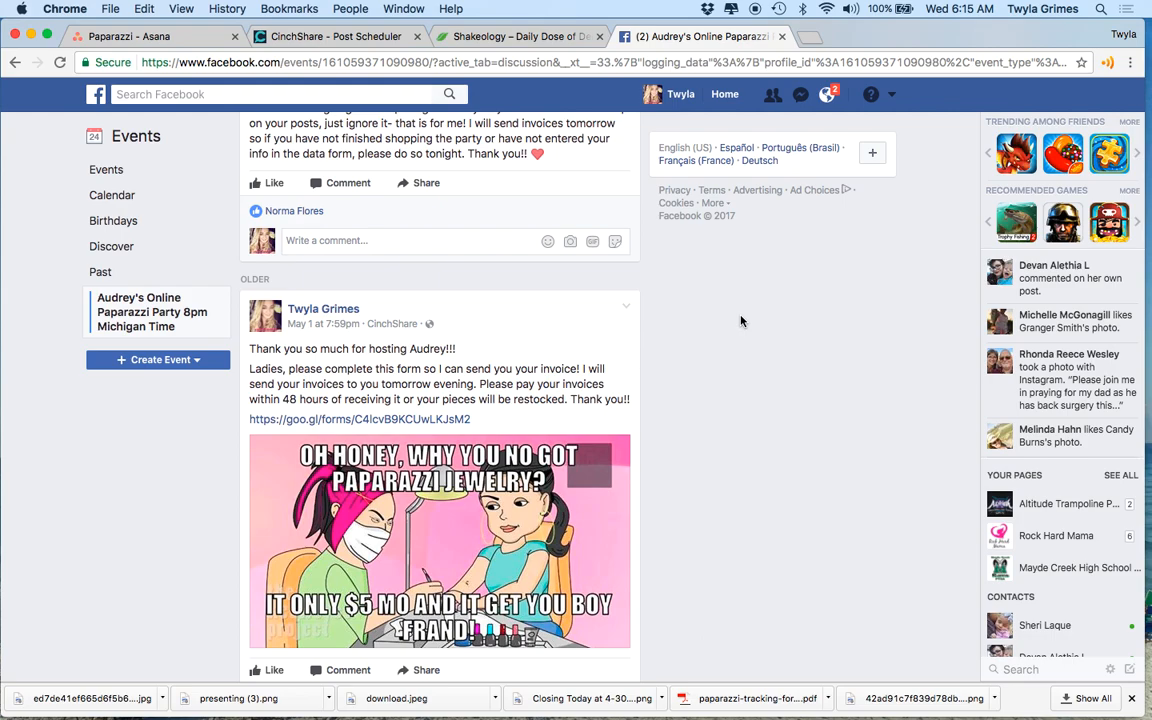
scroll(741, 321, up, 10)
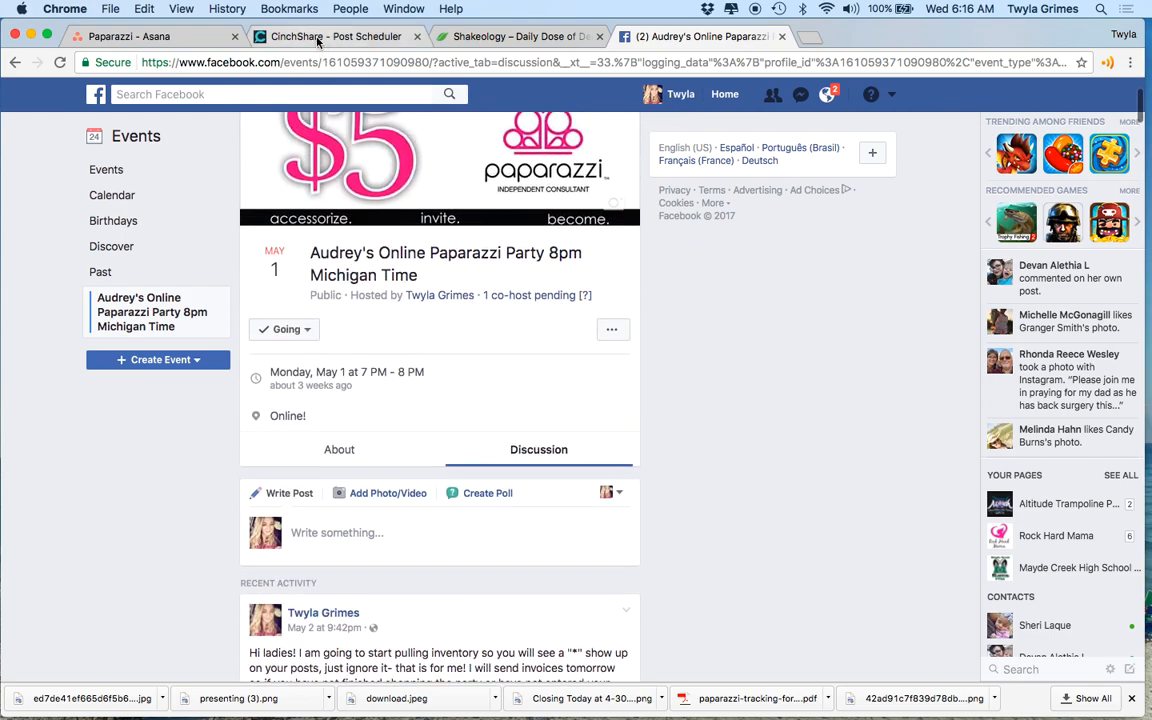
- Switch back to the CinchShare post scheduler and minimize the browser window to show the desktop
click(317, 38)
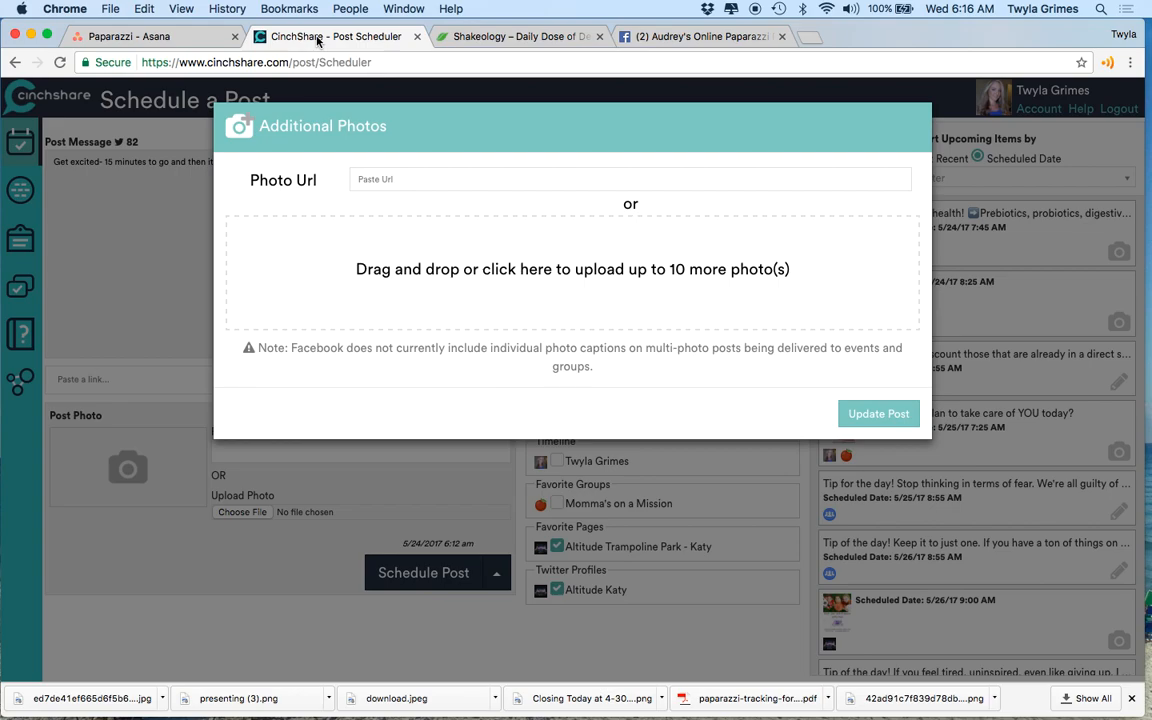
click(30, 36)
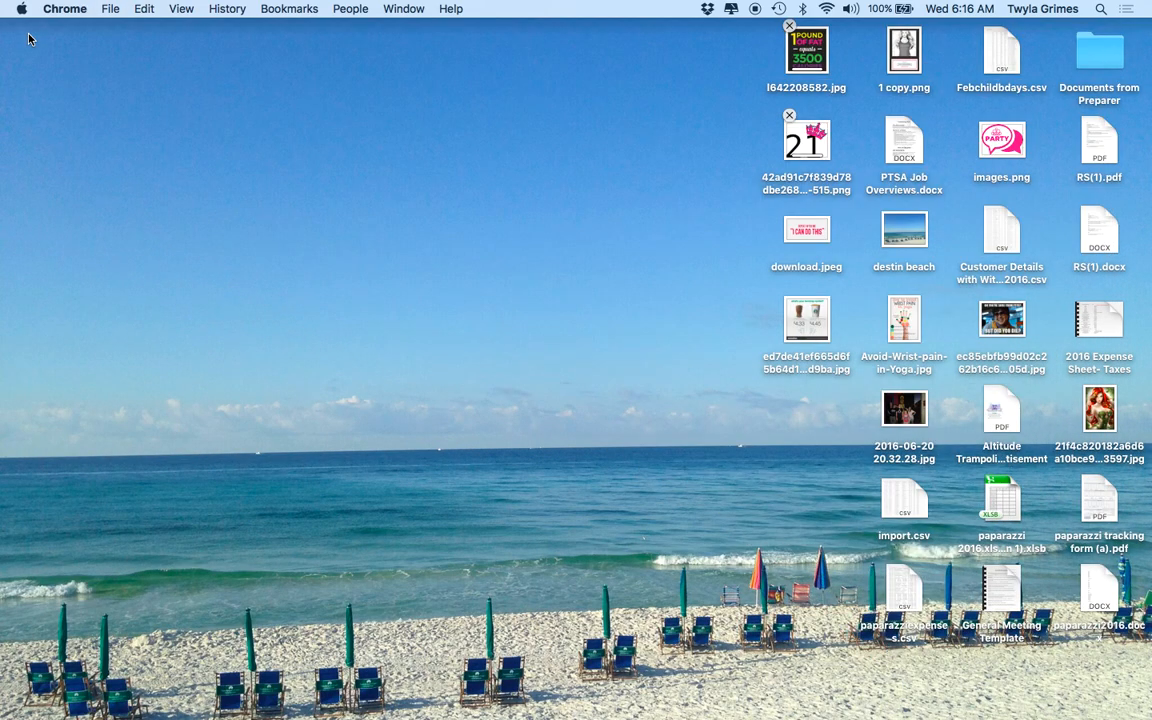